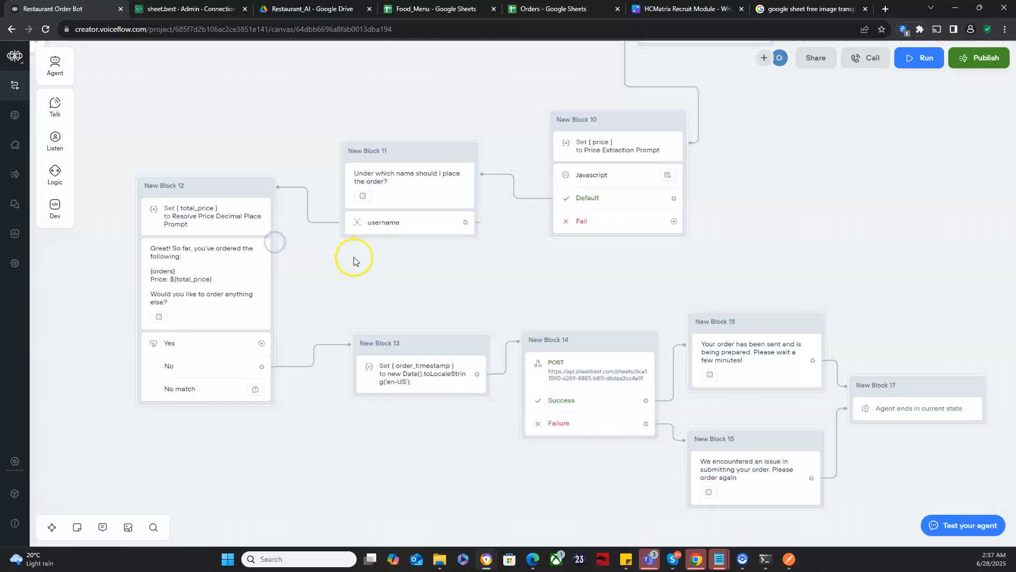
Step: Start a test conversation of the agent from the Start block
left_click_drag(459, 294, 557, 413)
left_click_drag(509, 258, 747, 338)
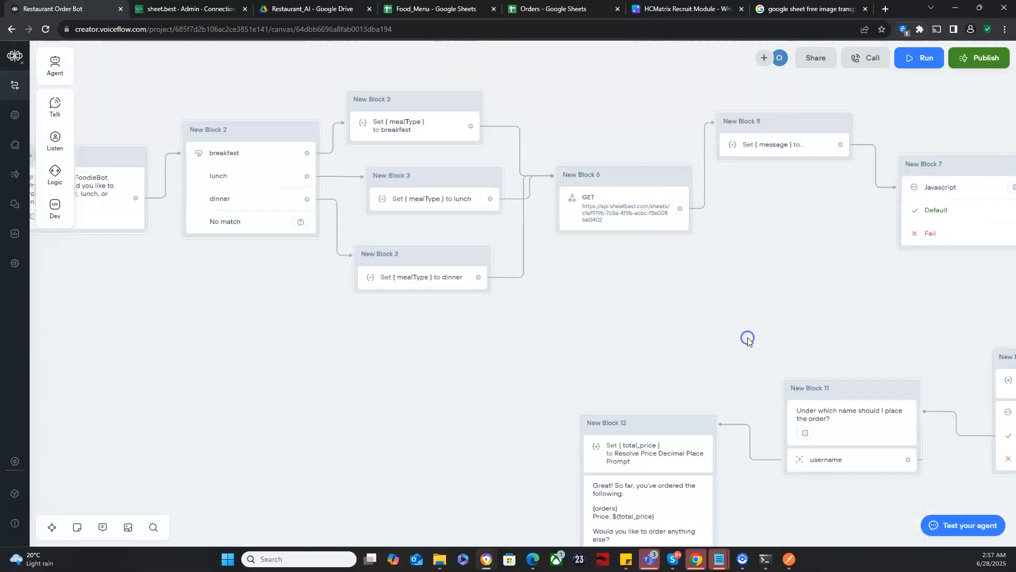
left_click_drag(311, 351, 619, 374)
left_click(251, 193)
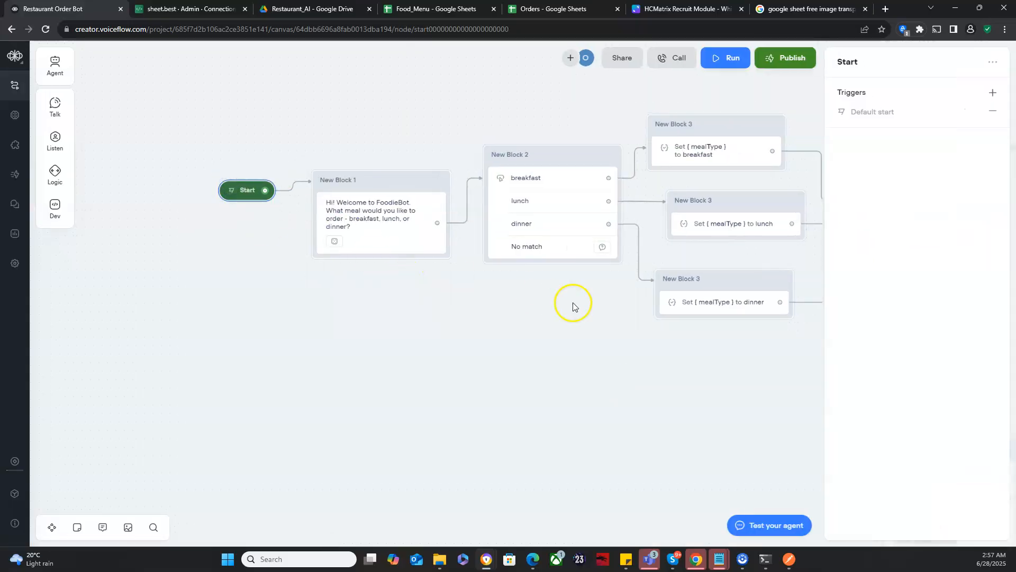
left_click(231, 191)
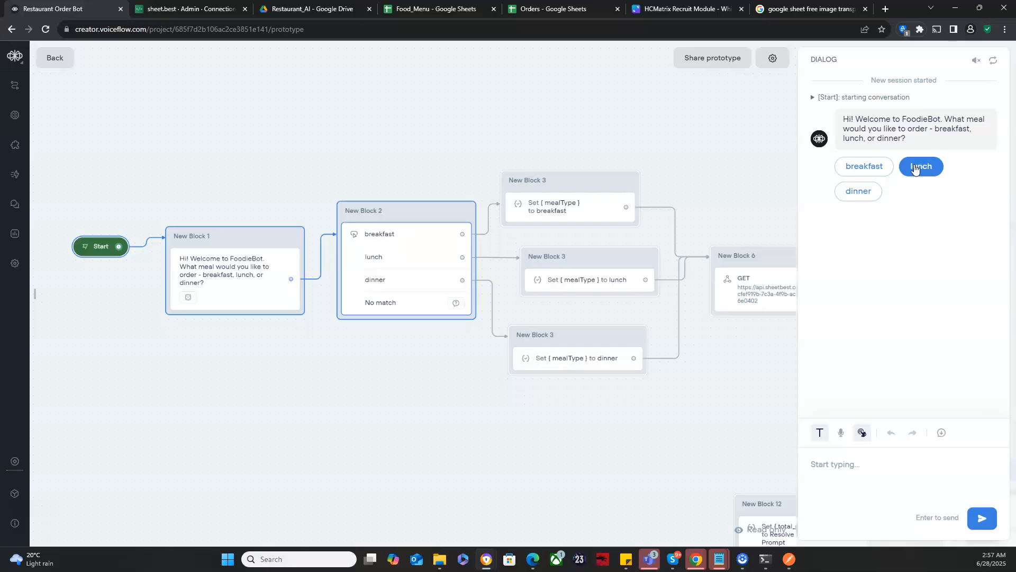
Step: Choose lunch as the meal in the test chat and order with the message "I want a salad"
left_click(915, 168)
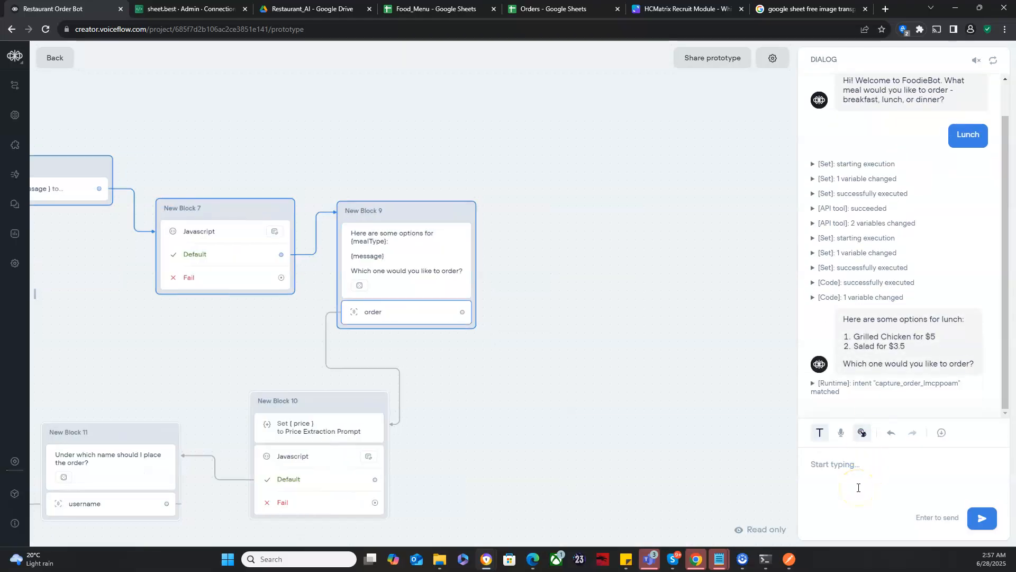
type("I wa")
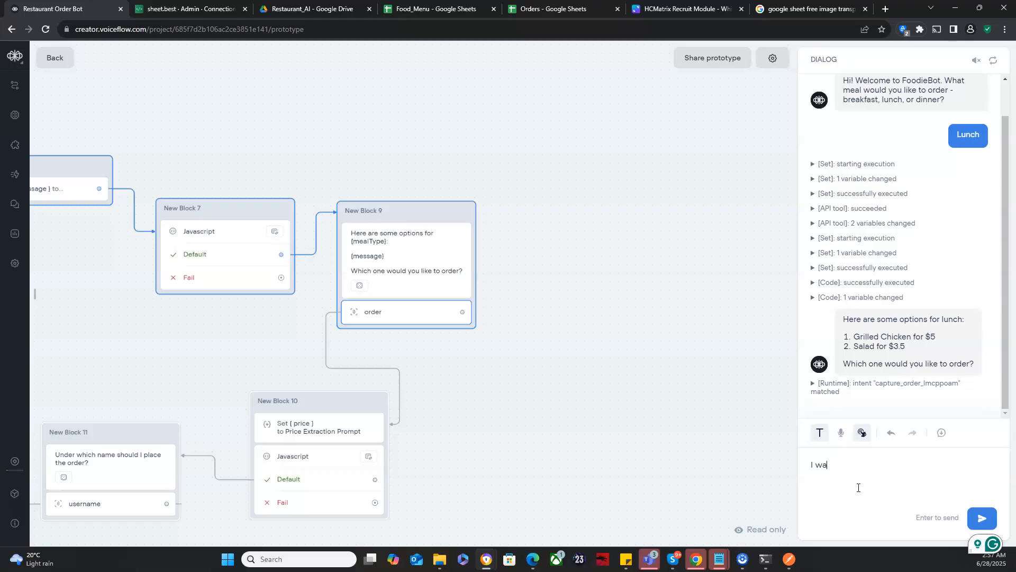
type("nt a salad")
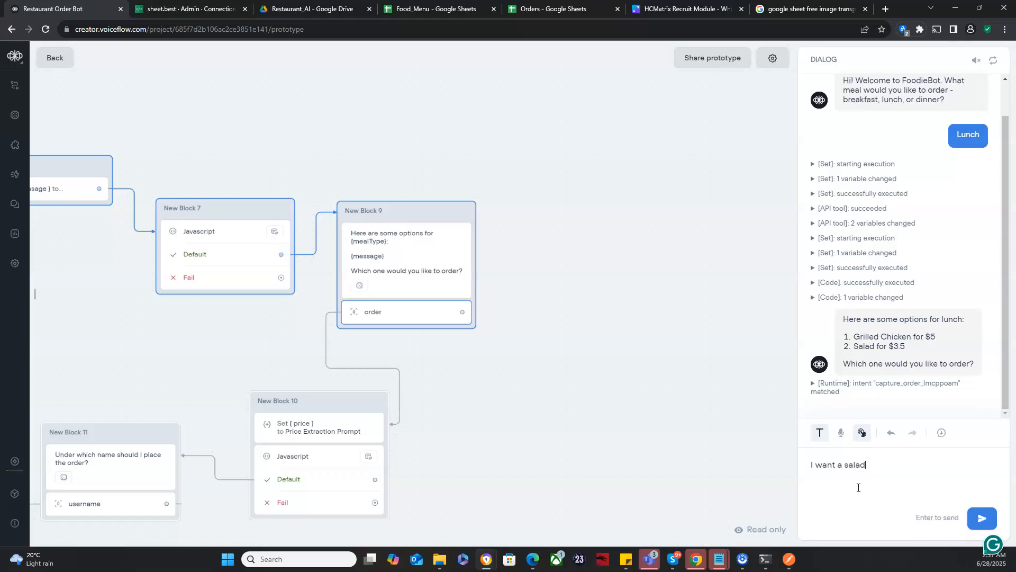
key("Return")
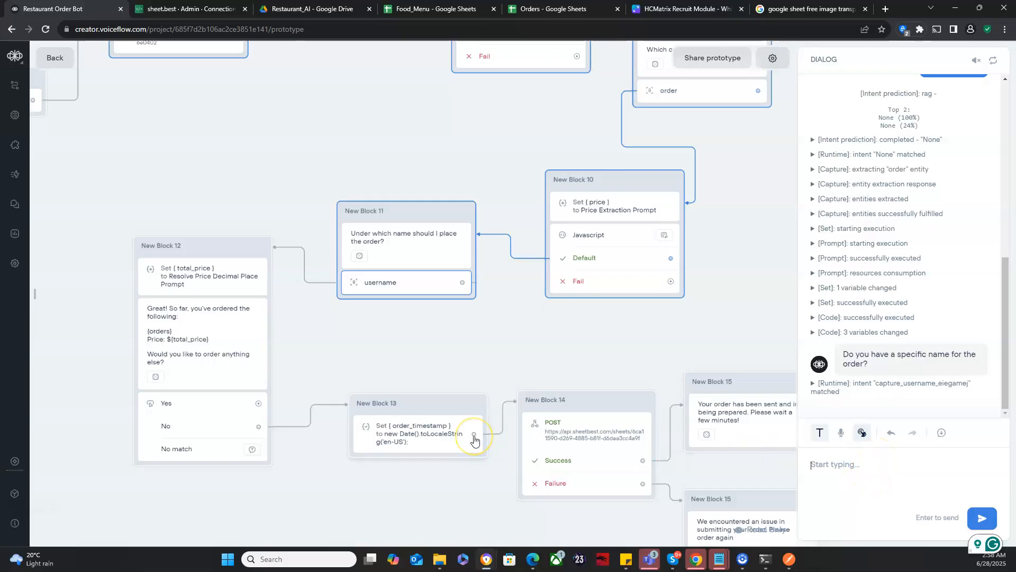
Step: Give the customer's first name and last name for the order, and decline ordering anything else
left_click(863, 466)
type("Mic")
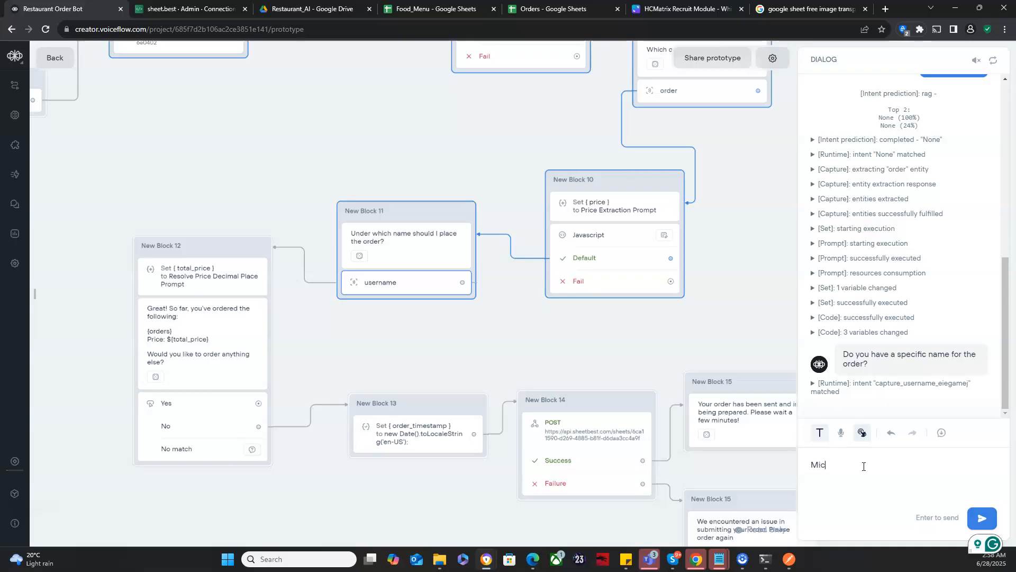
type("hael")
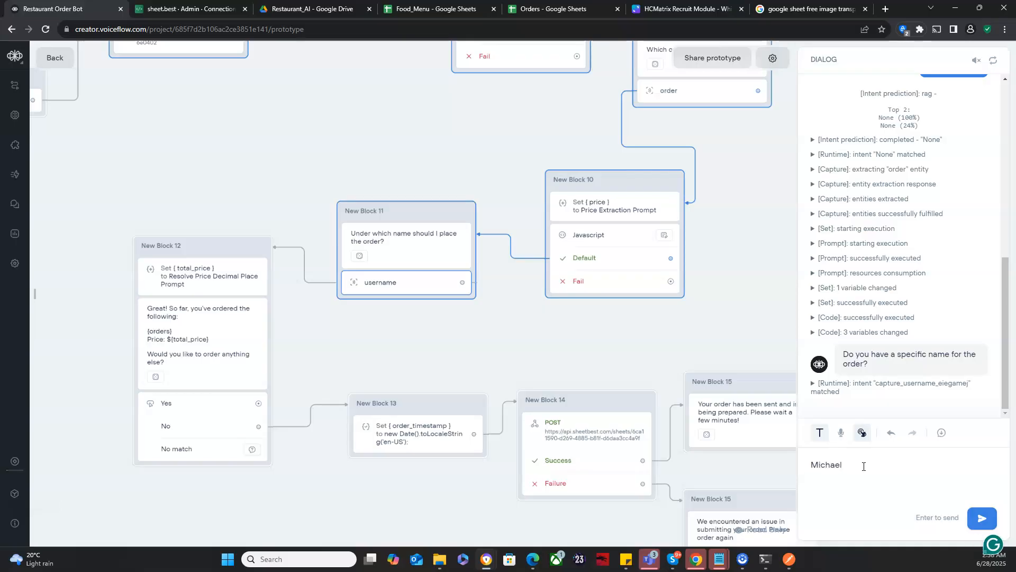
key("Return")
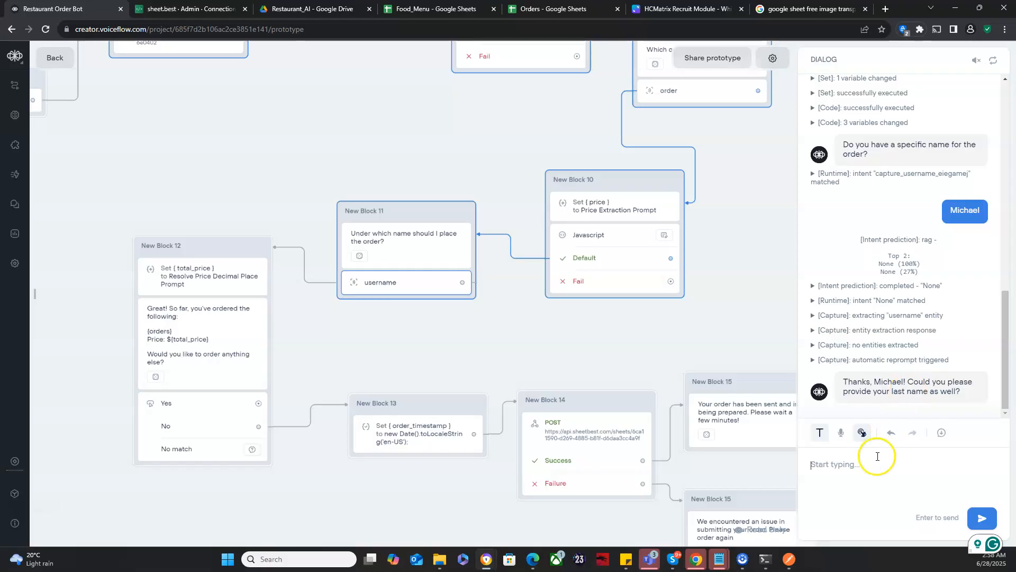
left_click(862, 488)
type("Jordan")
key("Return")
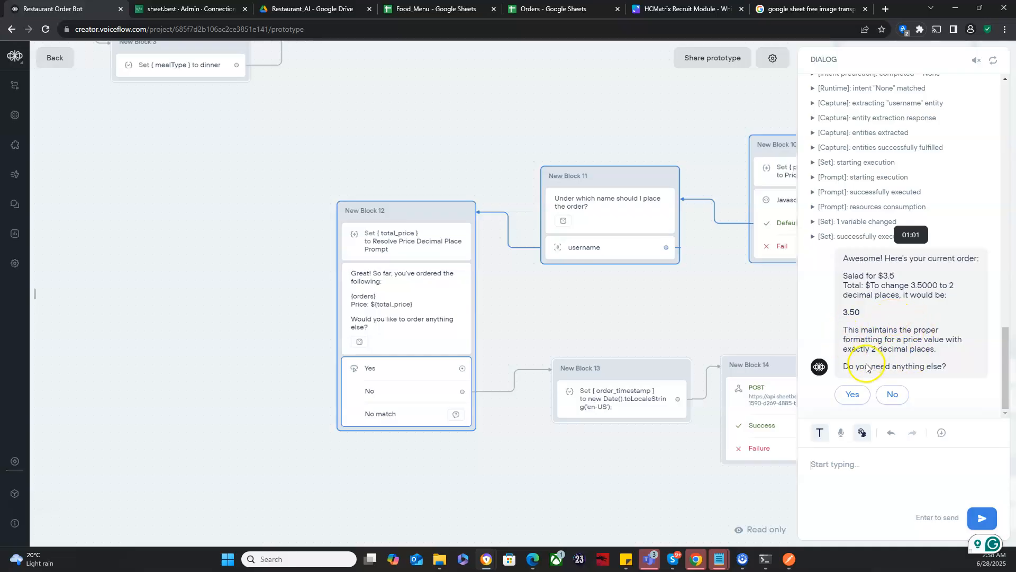
left_click(892, 395)
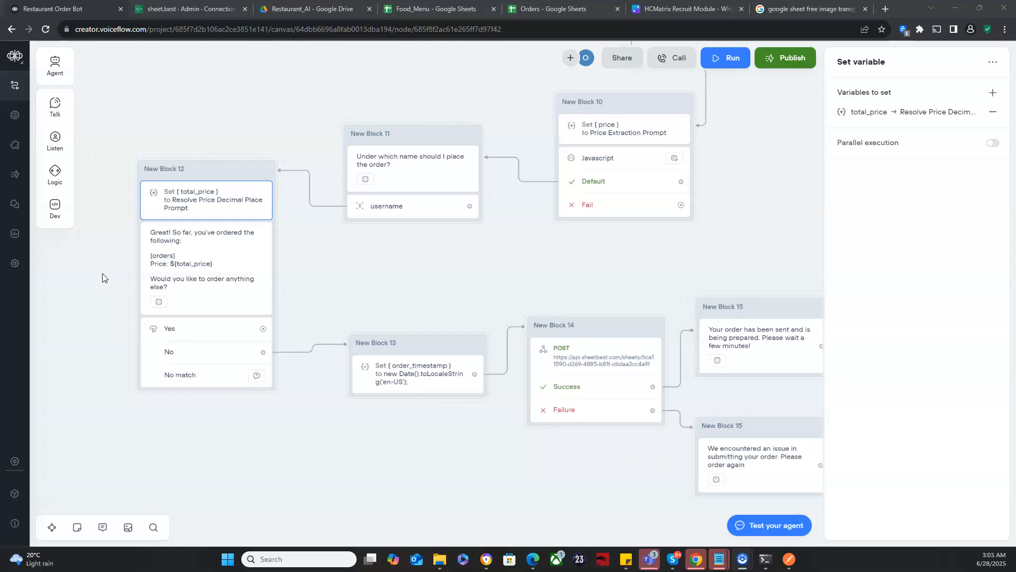
Step: Examine the system and user messages of the Resolve Price Decimal Place Prompt used for total_price in New Block 12
left_click(198, 204)
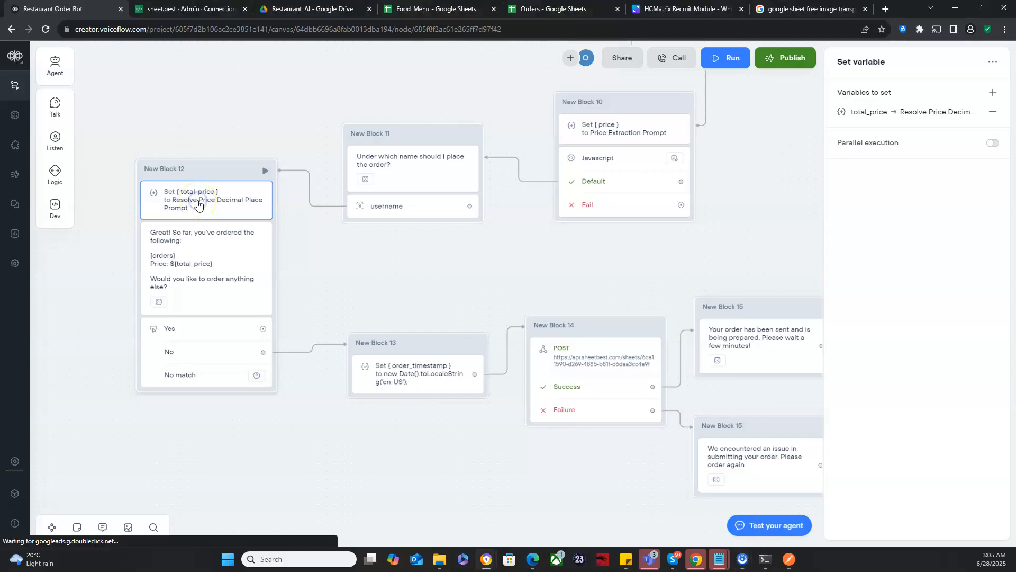
left_click(196, 204)
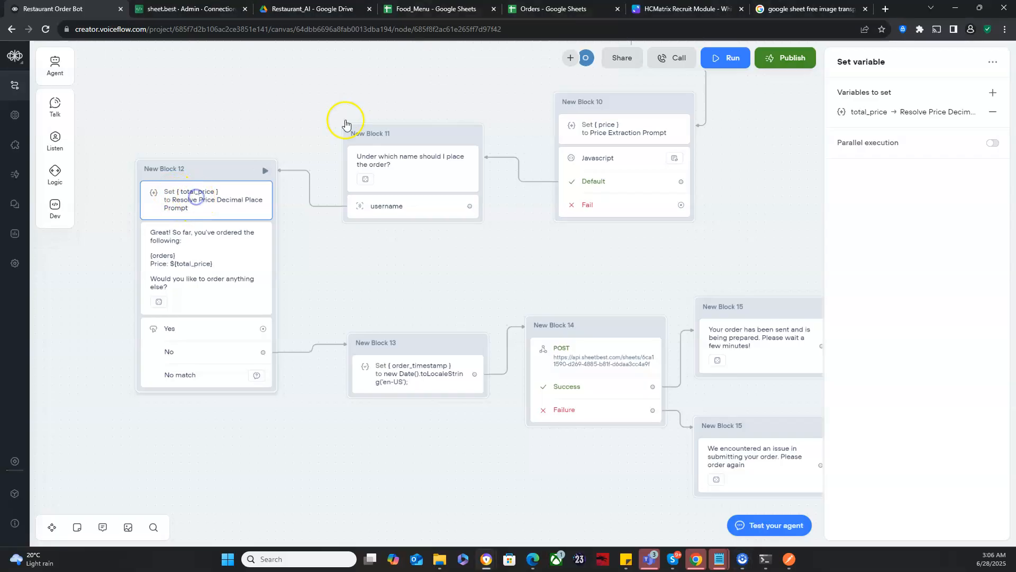
left_click(844, 112)
left_click(662, 140)
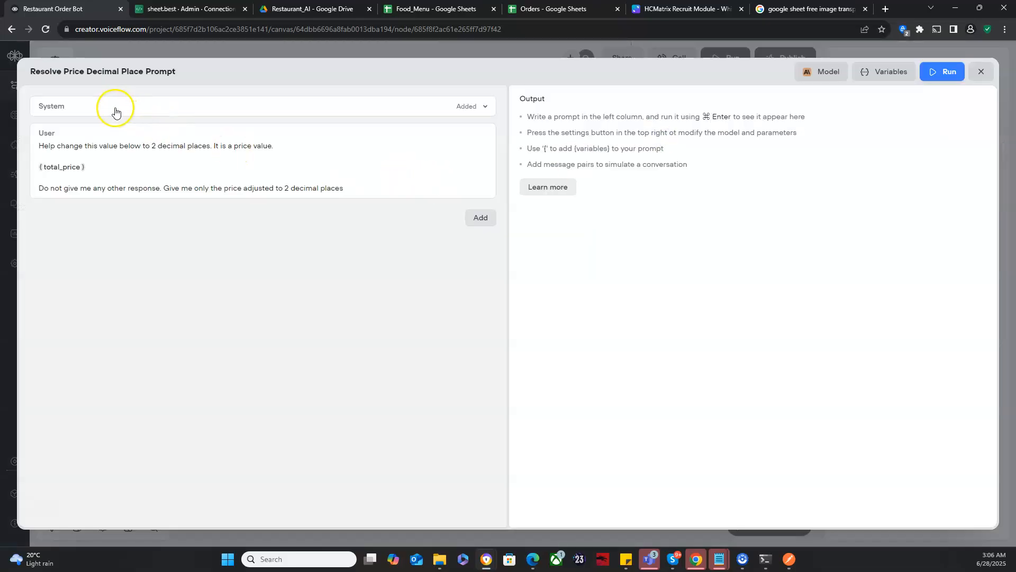
left_click(88, 106)
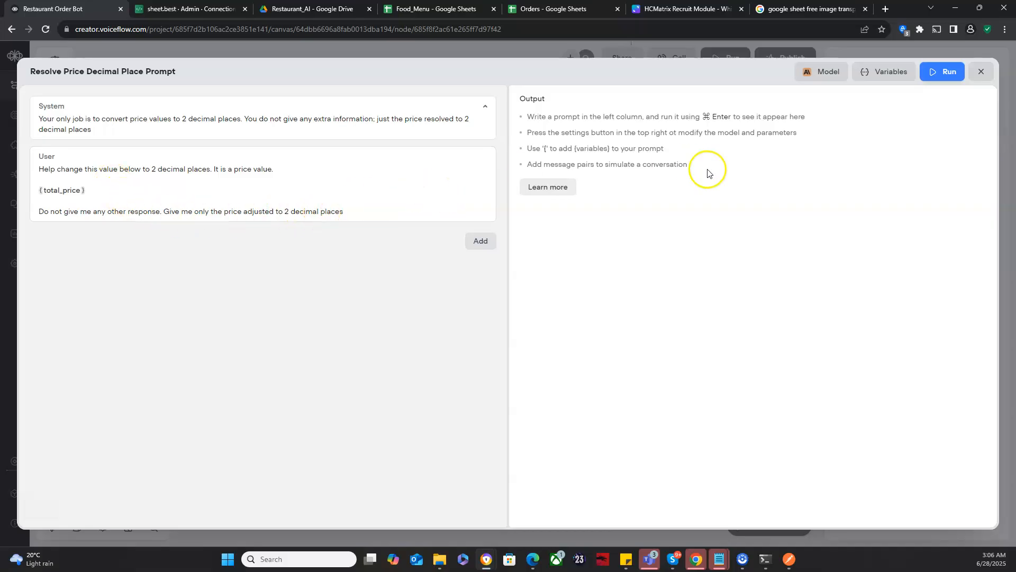
left_click(978, 74)
Step: Start a new test conversation from the Start block to retry the order flow
left_click_drag(329, 256, 570, 422)
left_click_drag(251, 289, 567, 455)
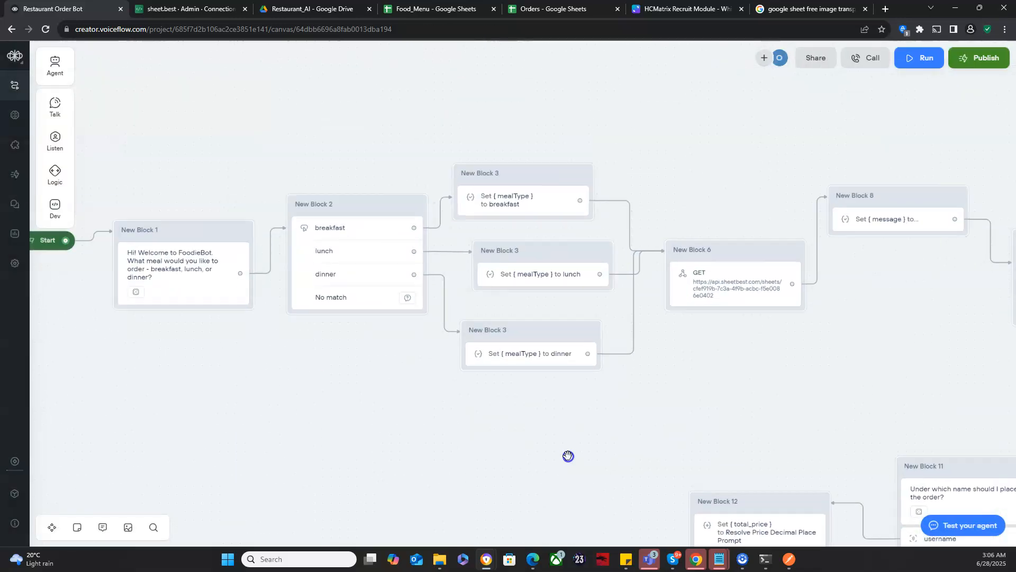
left_click(117, 368)
left_click_drag(117, 368, 222, 386)
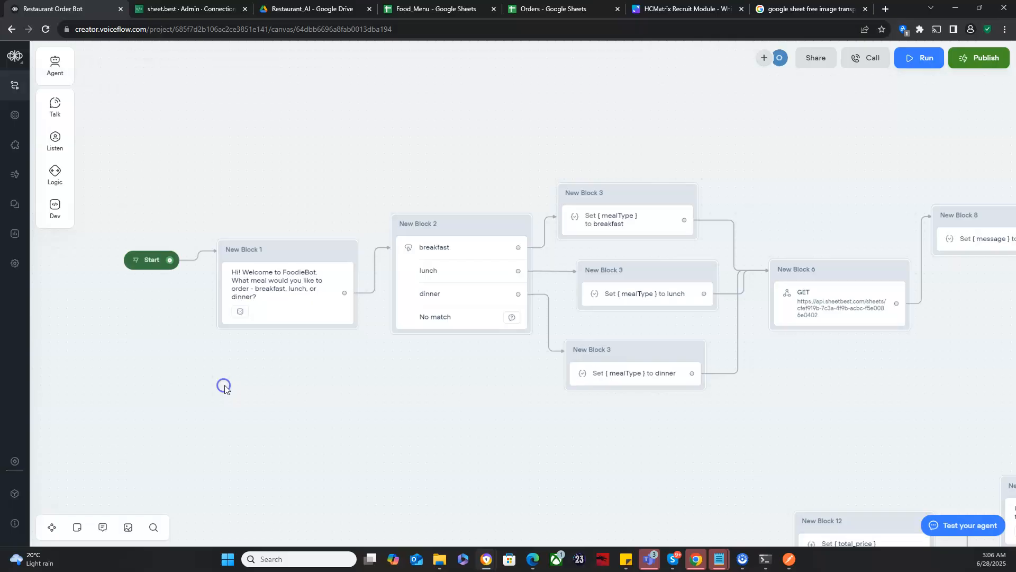
left_click(137, 261)
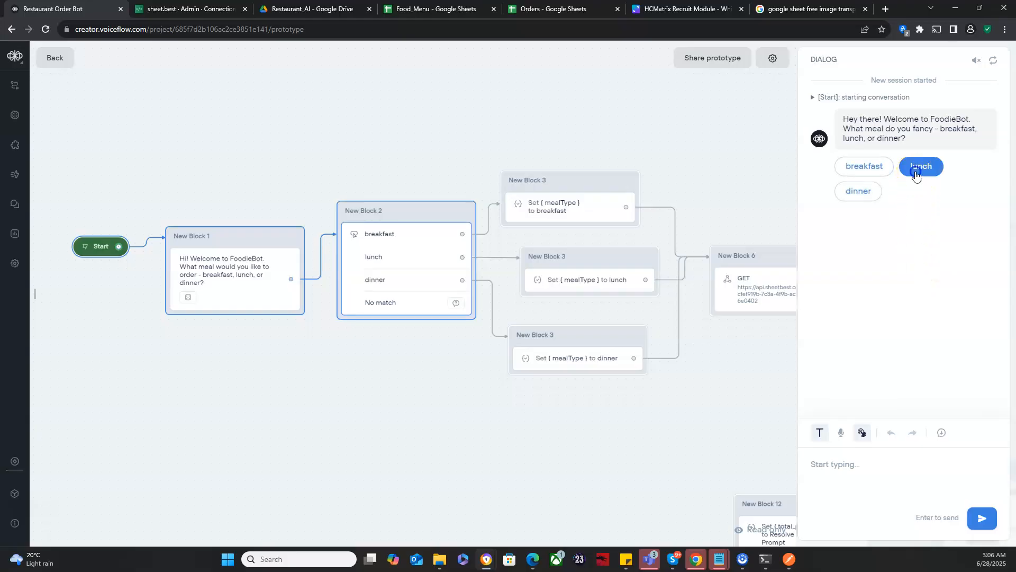
Step: Choose lunch in the new test chat and order "Salad"
left_click(918, 175)
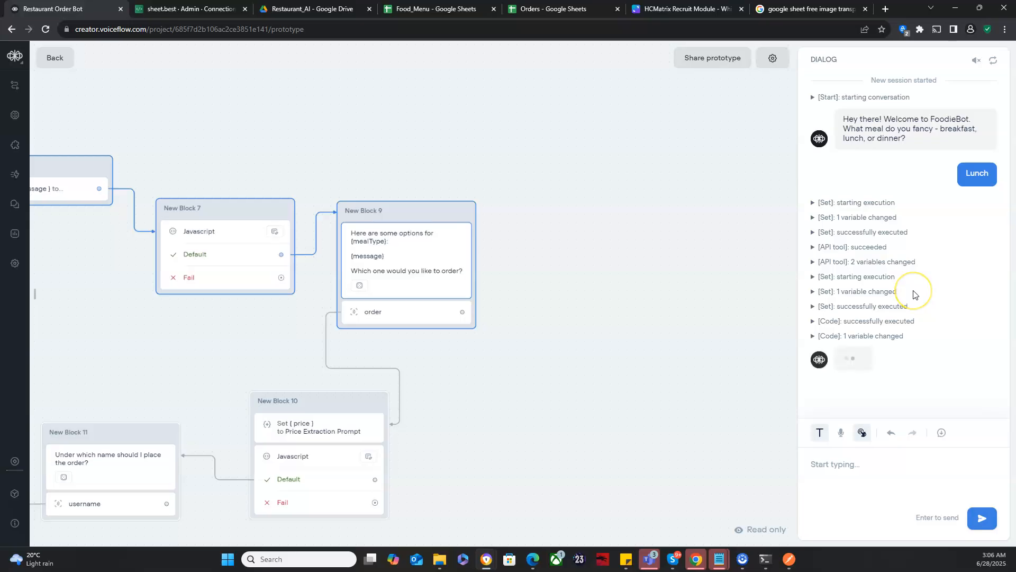
left_click(885, 481)
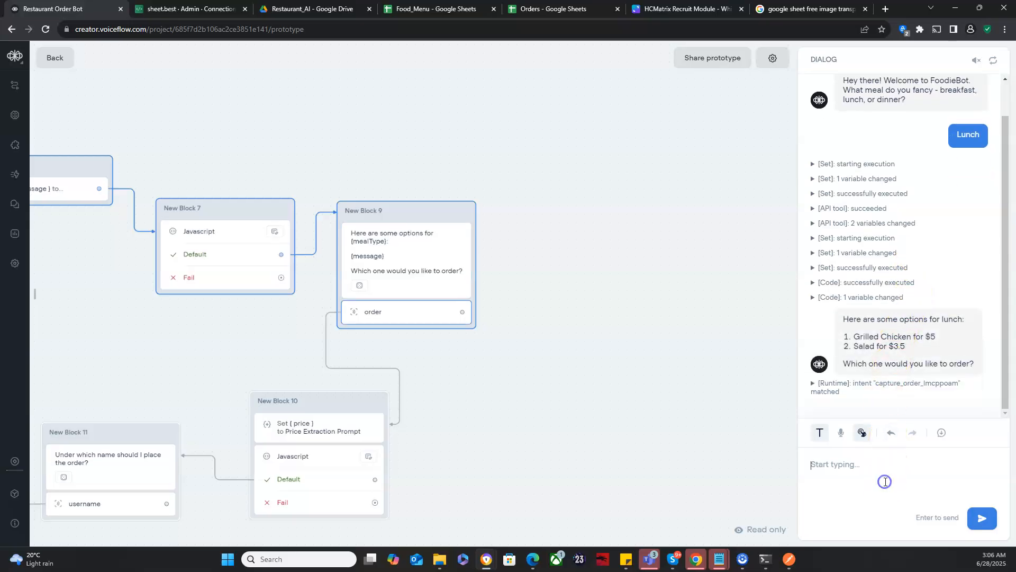
type("Salad")
key("Return")
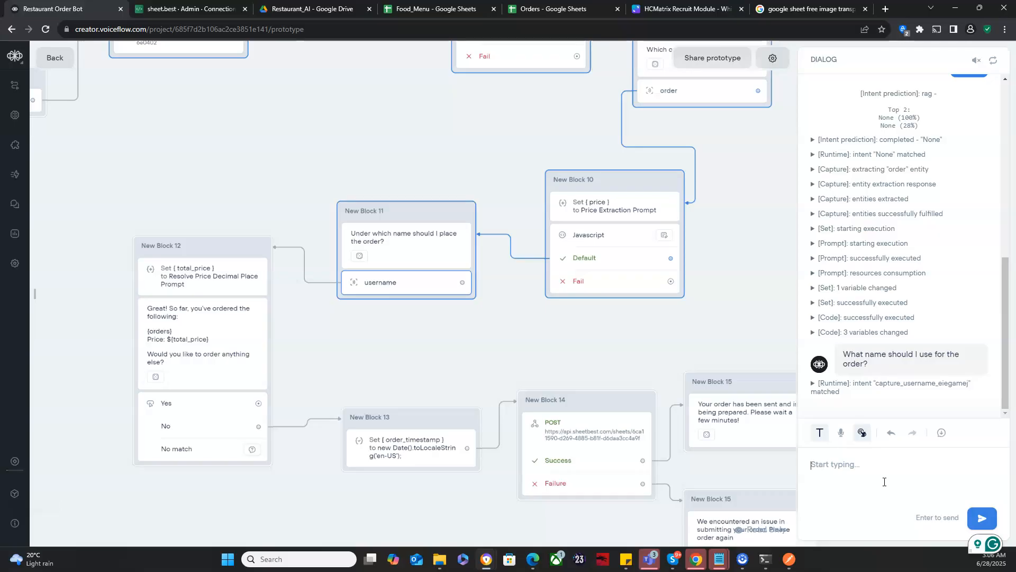
Step: Answer the chat's first-name and last-name questions with the customer's name, and decline further items to submit the order
left_click(860, 479)
type("Olujare")
key("Return")
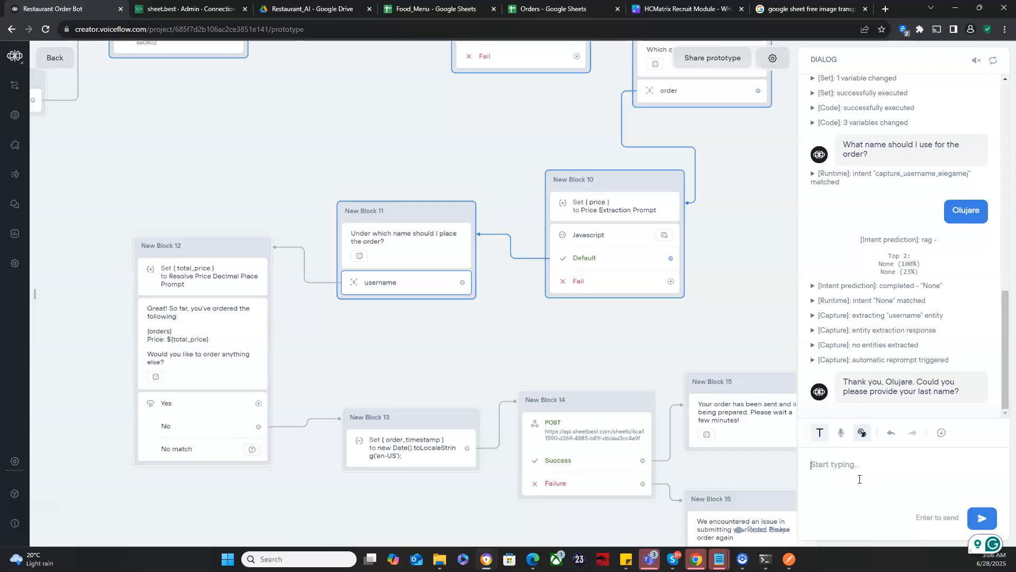
key("Return")
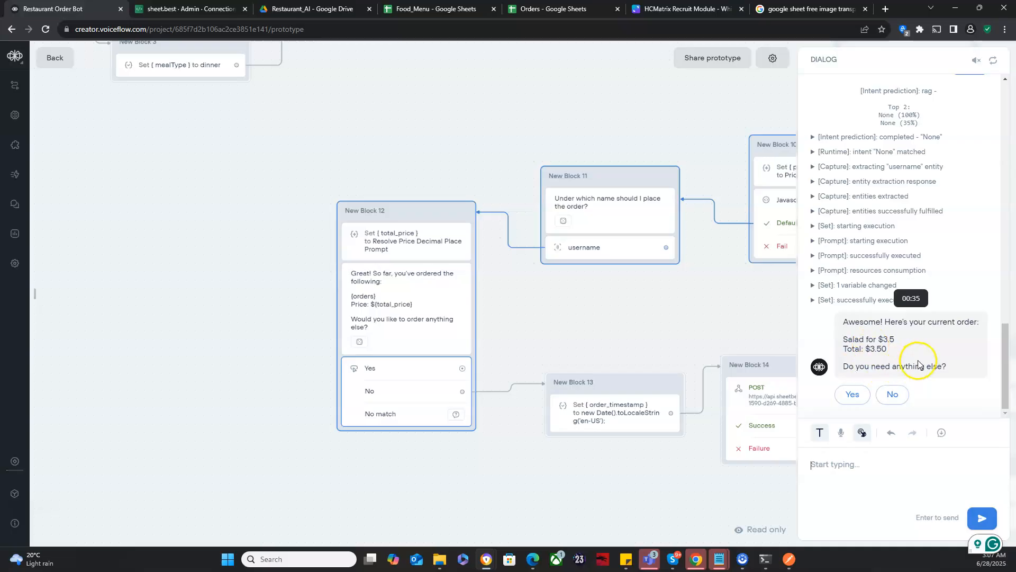
left_click(895, 394)
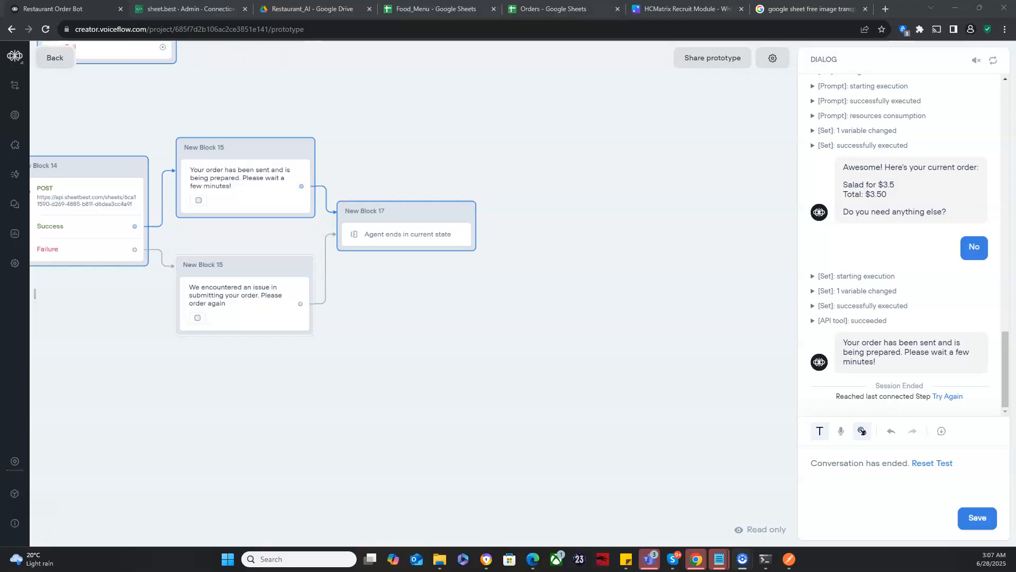
Step: Switch to the Orders sheet in Google Sheets and check the Name, Order, Price and Time cells in row 2
left_click(607, 5)
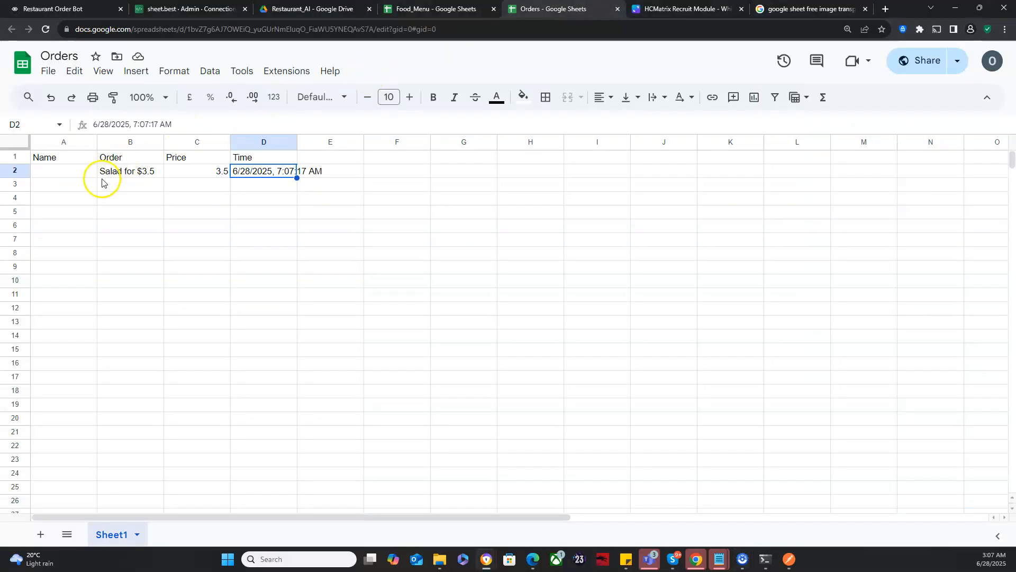
left_click(61, 174)
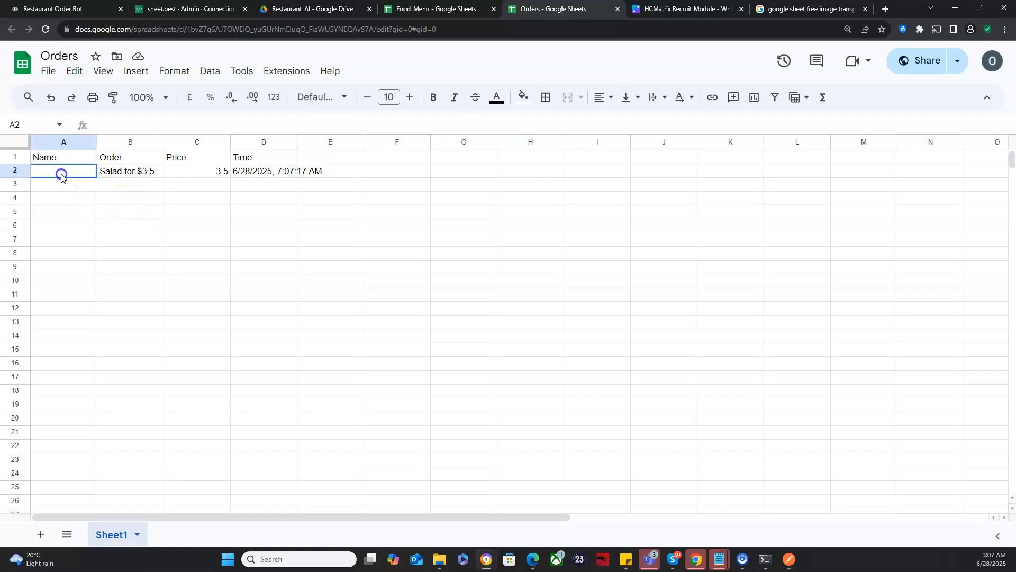
left_click(108, 174)
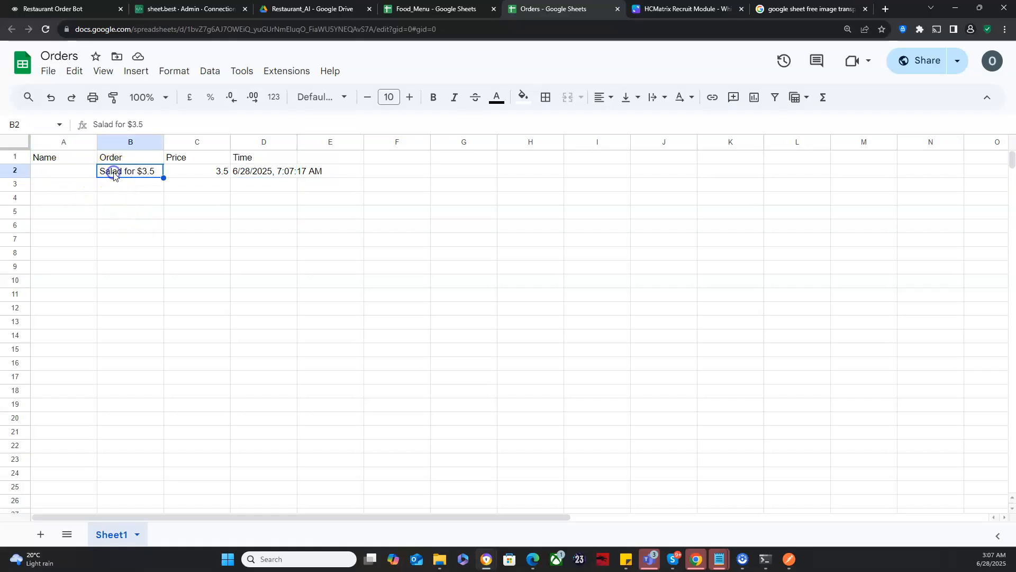
left_click(182, 171)
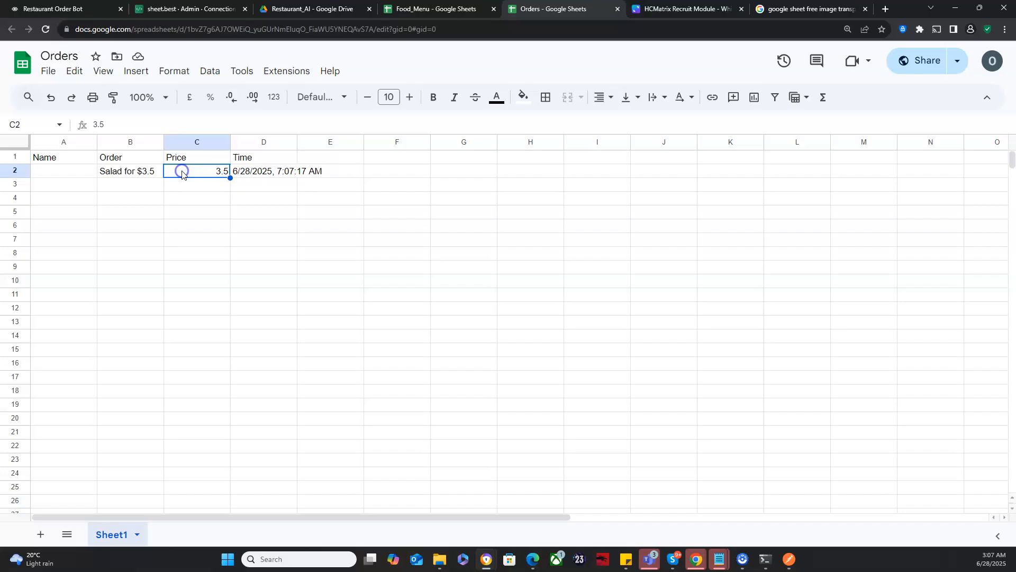
left_click(243, 173)
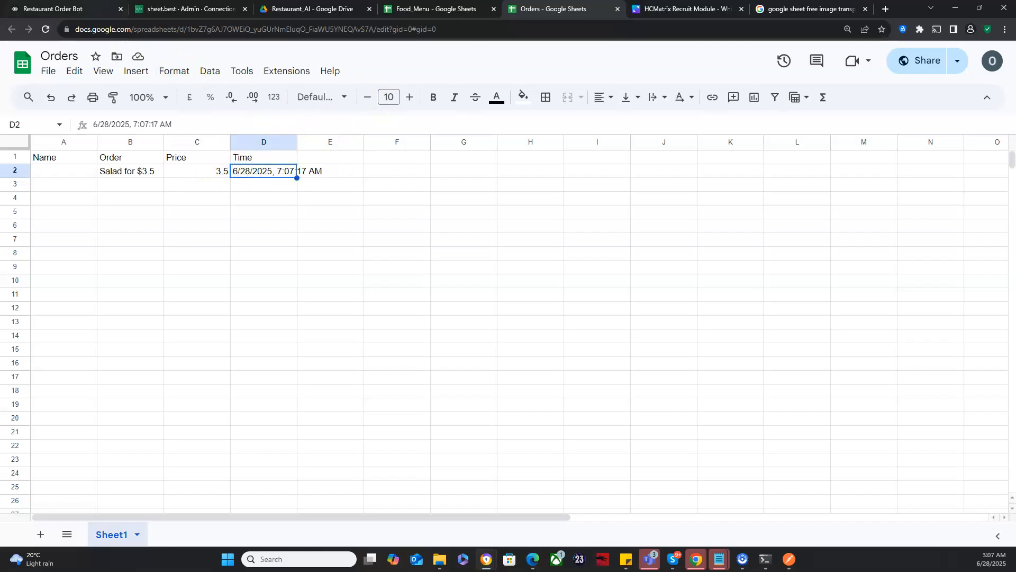
Step: Switch back to Voiceflow and re-insert the username variable as the Name value in the body of New Block 14's POST request
left_click(64, 8)
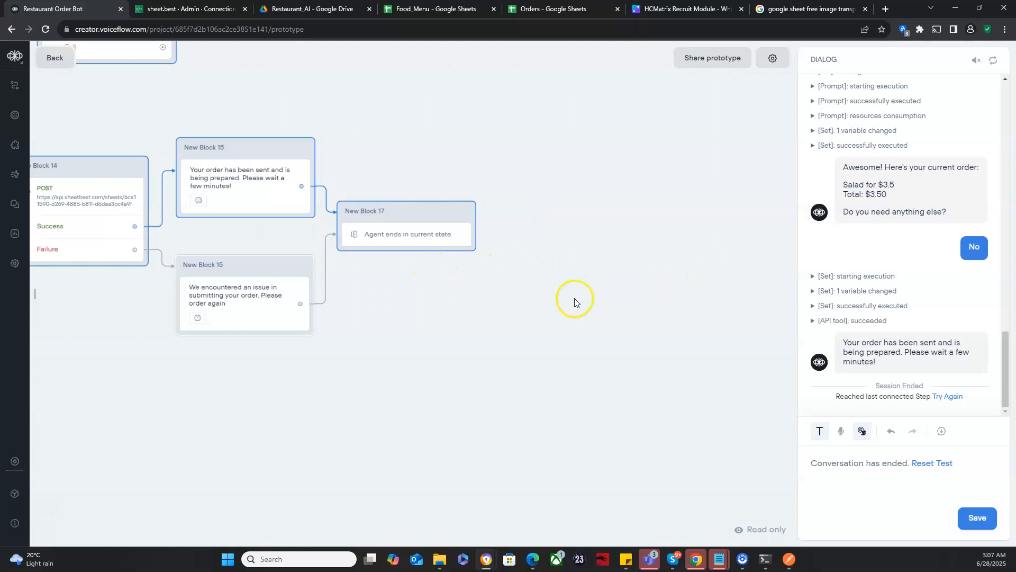
left_click_drag(113, 304, 304, 306)
left_click(274, 211)
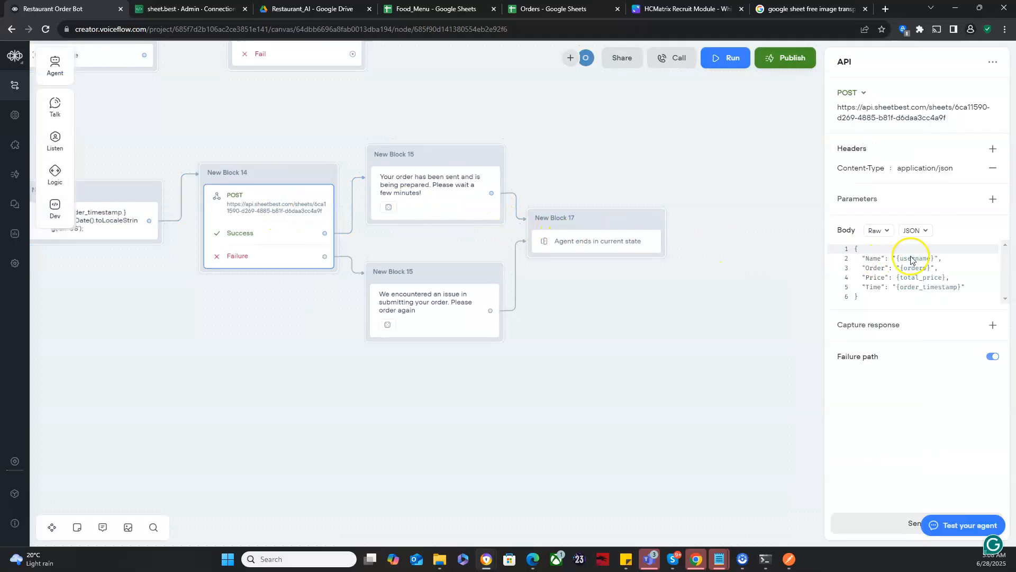
left_click(929, 259)
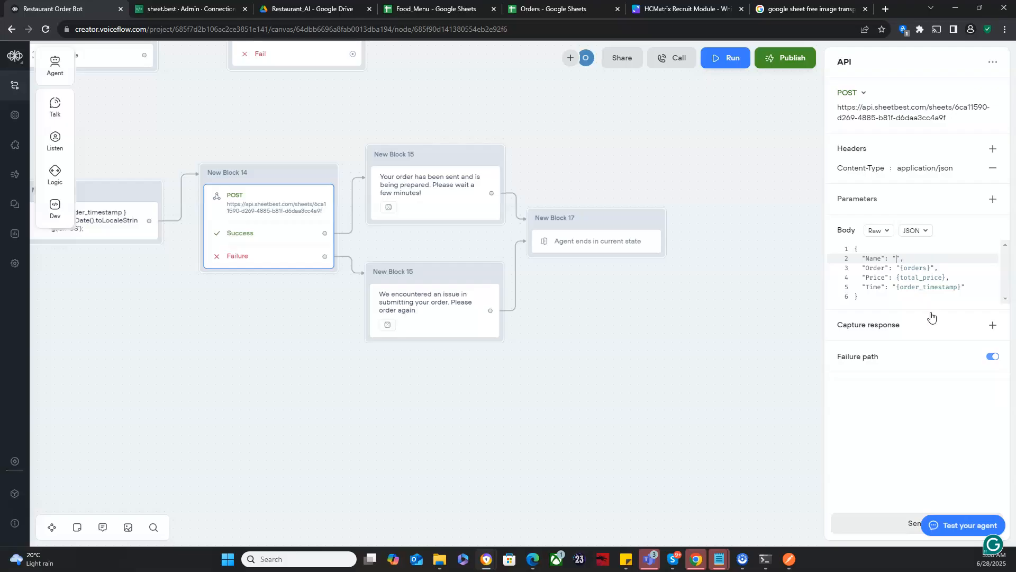
type("{u")
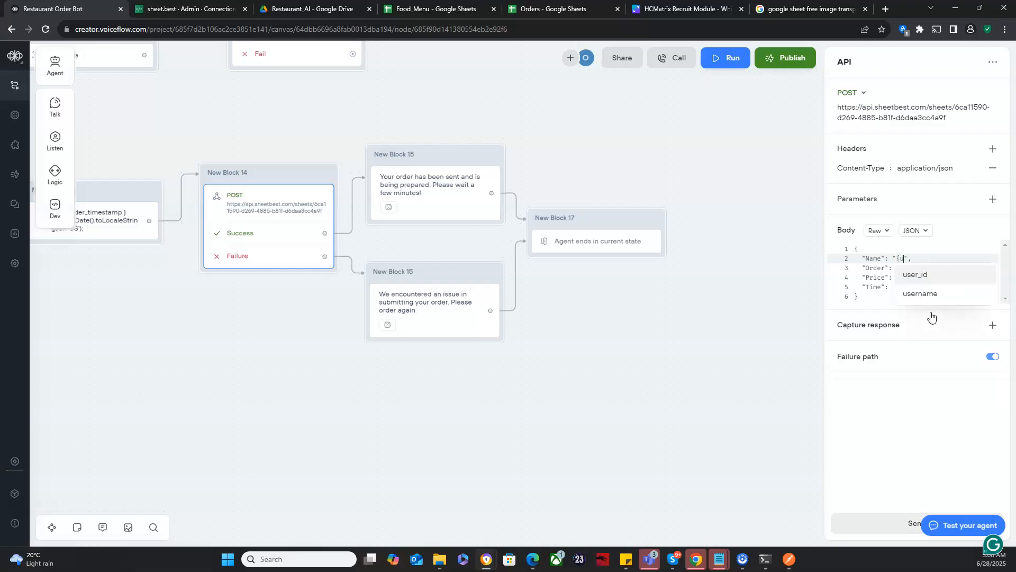
type("s")
left_click(920, 293)
left_click(892, 324)
Step: Examine the name-question message and its variants in New Block 11
left_click_drag(483, 411, 731, 413)
left_click_drag(312, 315, 419, 474)
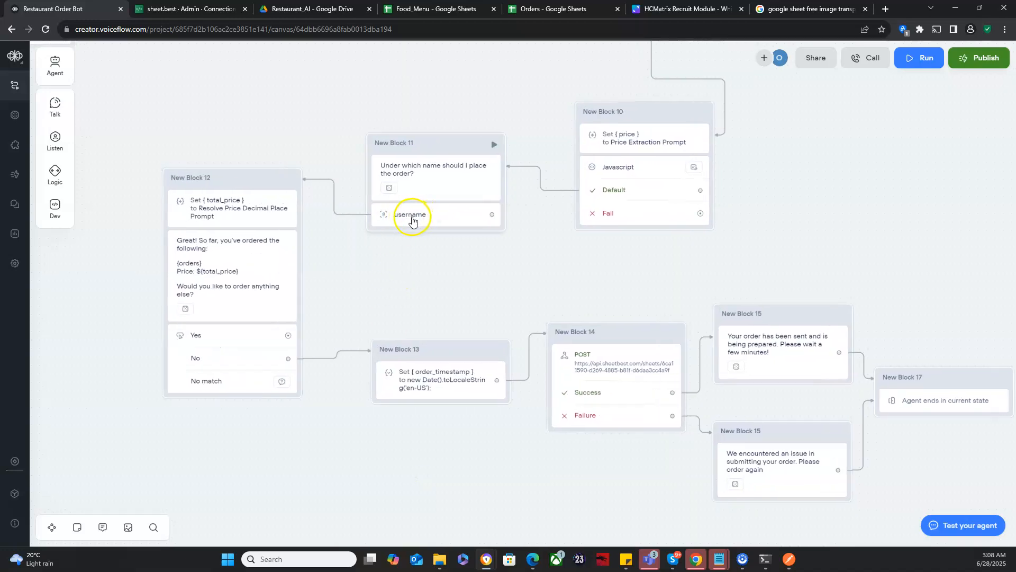
left_click_drag(509, 280, 401, 434)
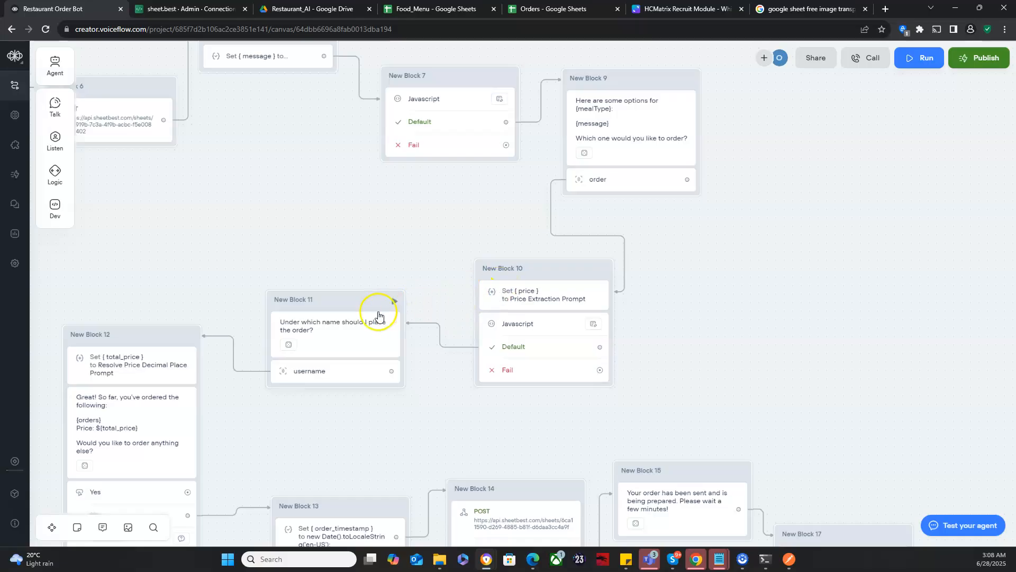
left_click(319, 345)
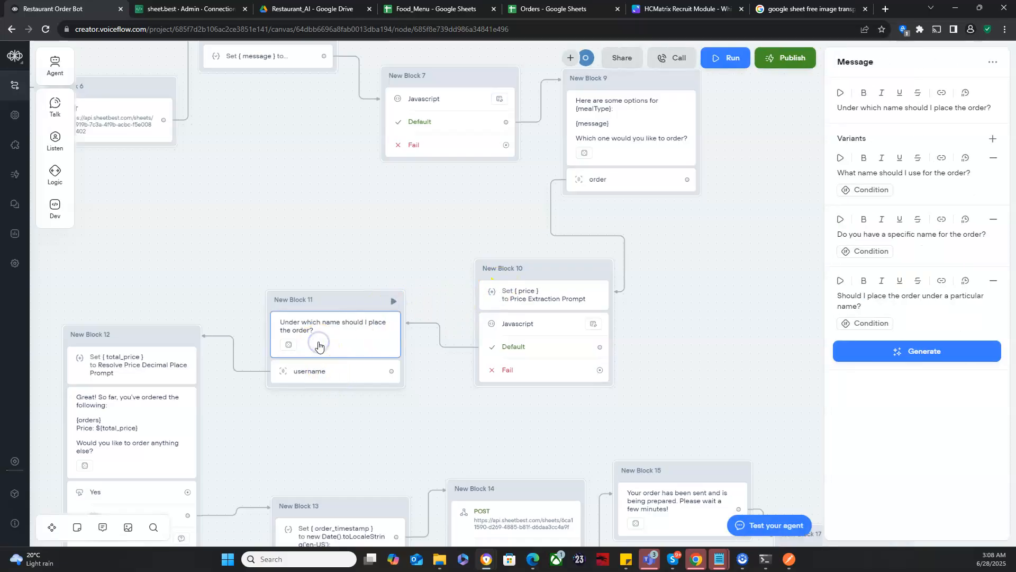
Step: Add the rule "If the customer gives you 1 name, do not reprompt. Use the name give as is." to New Block 11's username capture
left_click(312, 371)
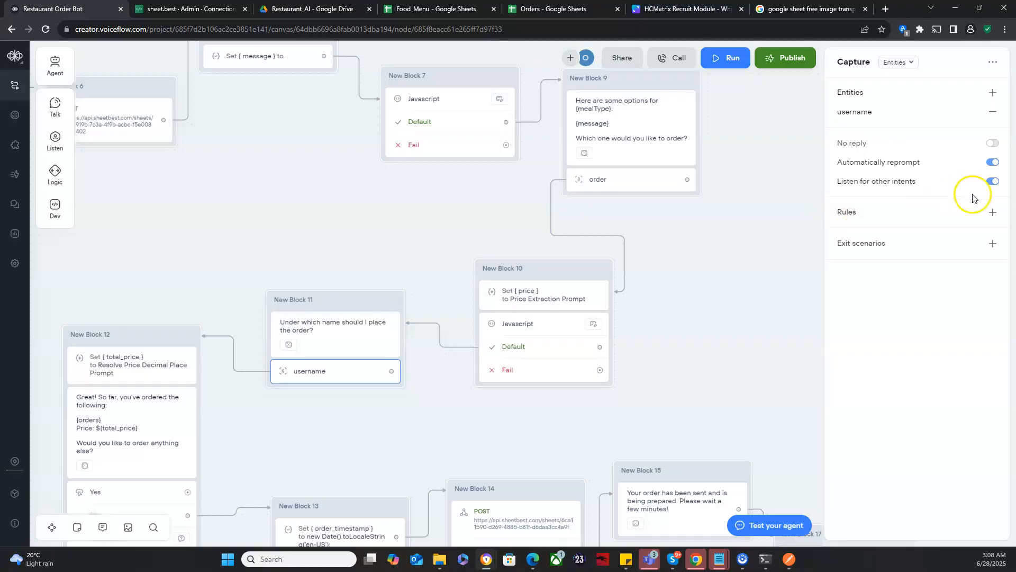
left_click(993, 212)
left_click(891, 231)
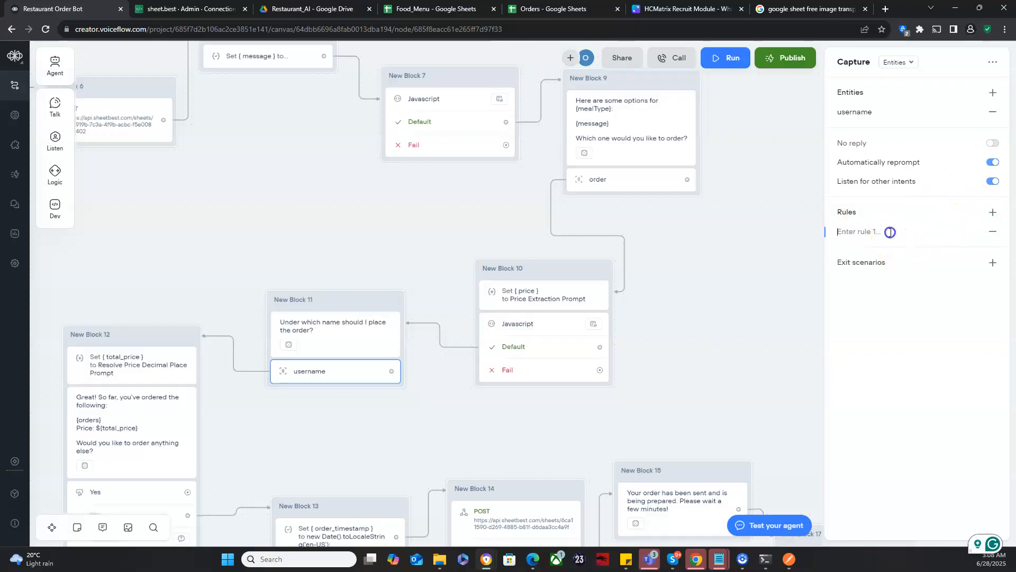
type("If the customer")
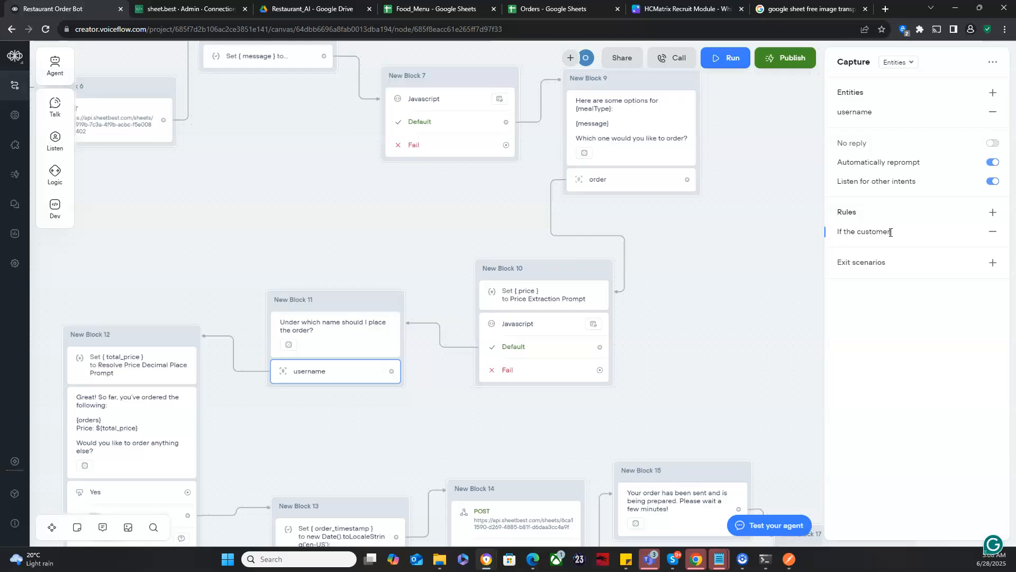
type(" gives you t")
type(" name, do not rep")
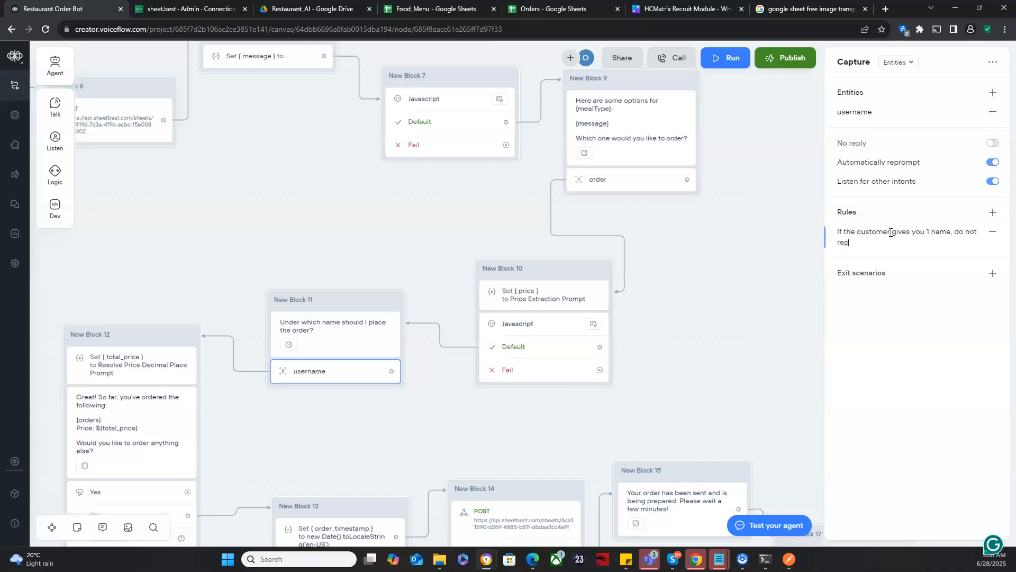
type("rompt. Use the name give")
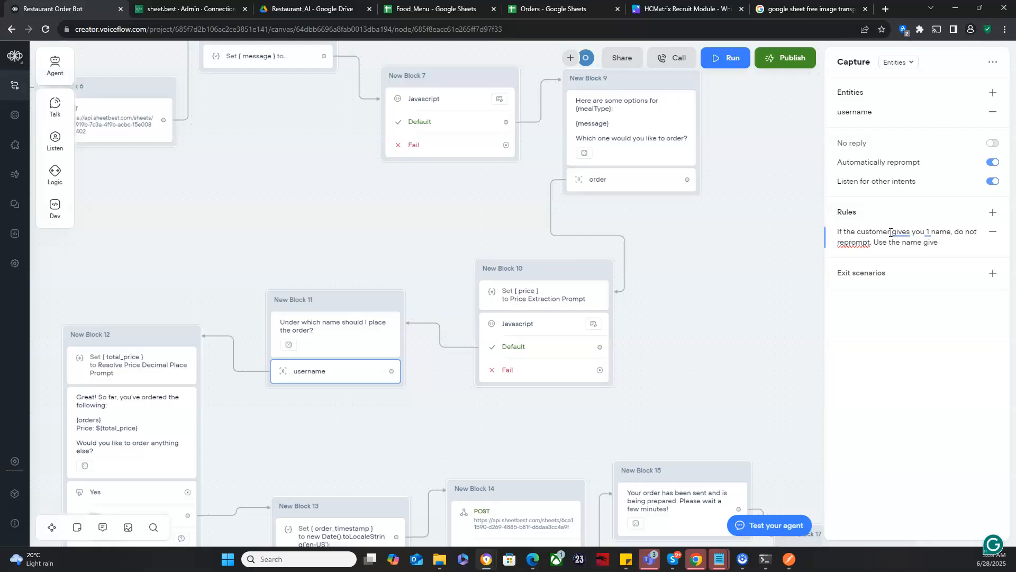
type(" as is.")
left_click(651, 298)
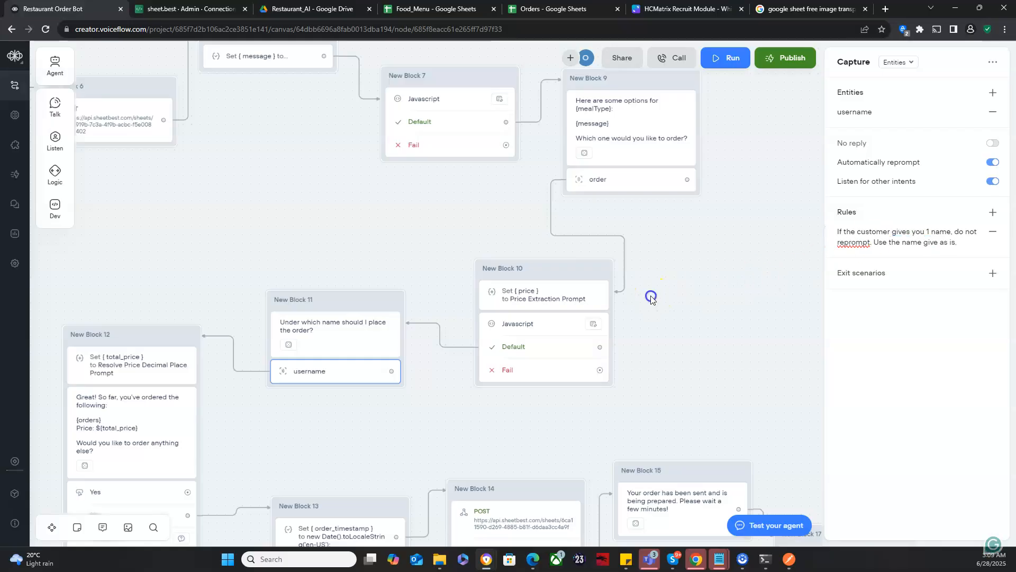
Step: Start a new test chat from the Start block, choose lunch and order "Chicken"
left_click_drag(651, 300, 821, 154)
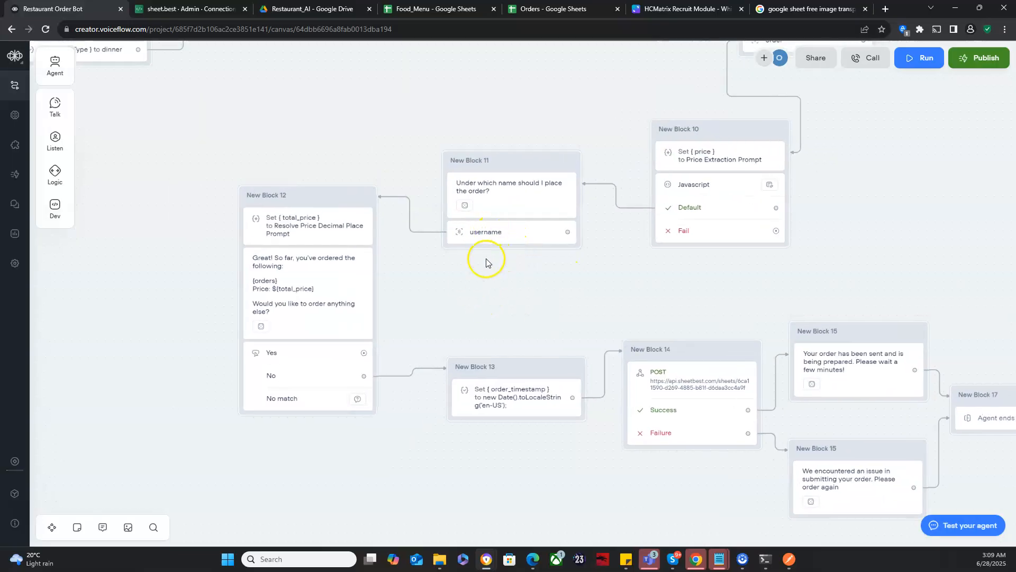
left_click_drag(486, 261, 725, 374)
left_click_drag(390, 206, 703, 317)
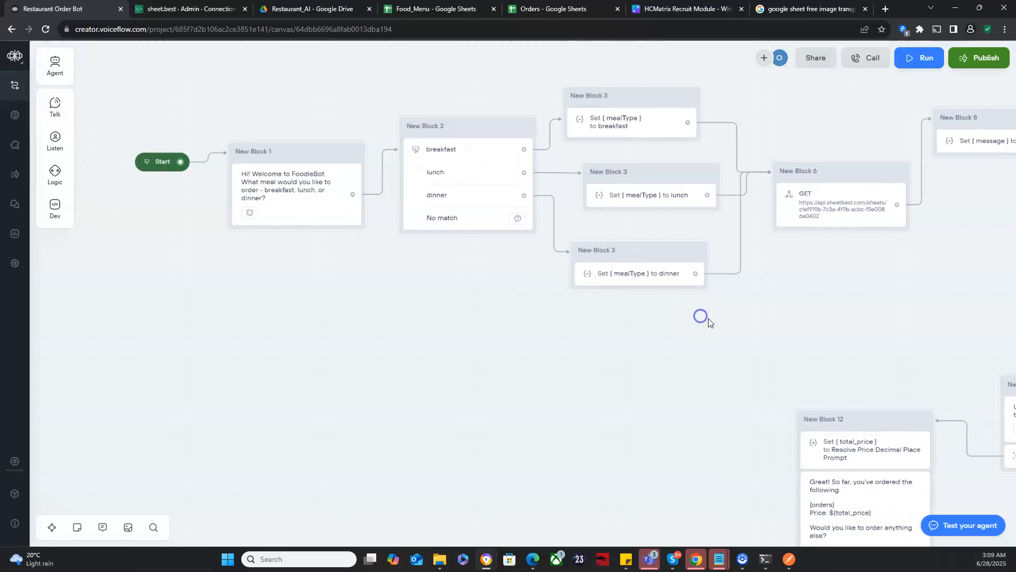
left_click(147, 164)
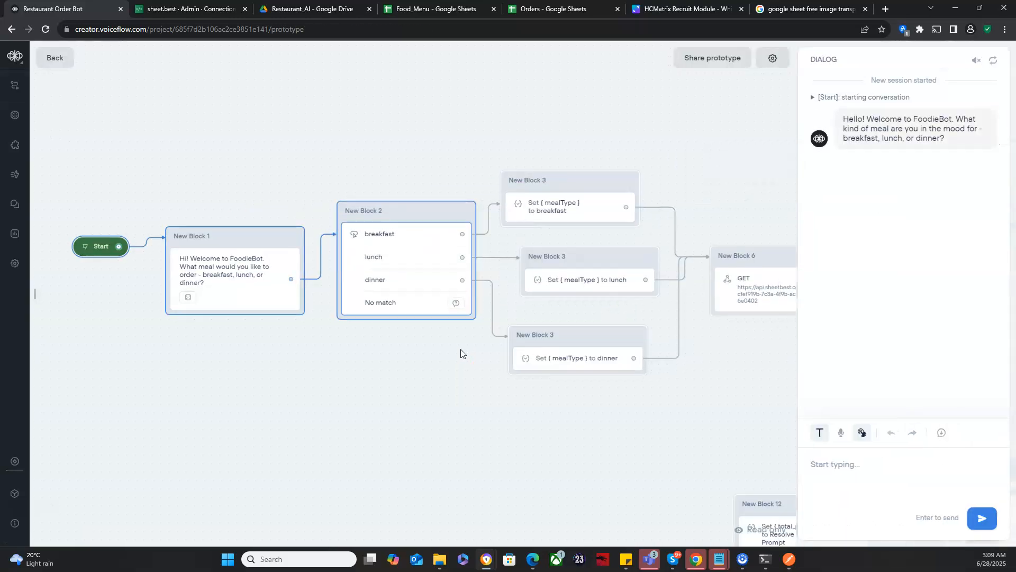
left_click(921, 165)
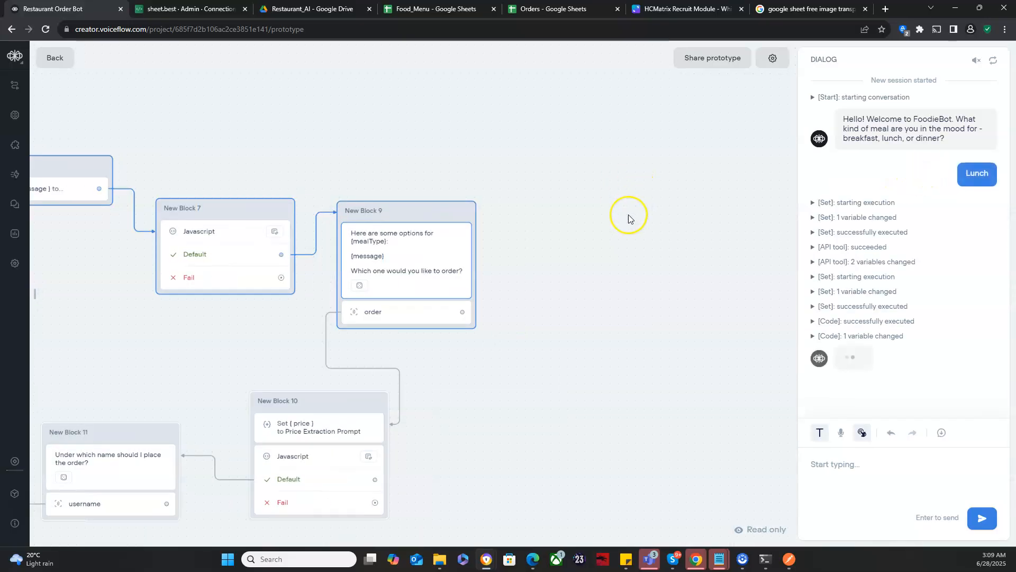
left_click(841, 468)
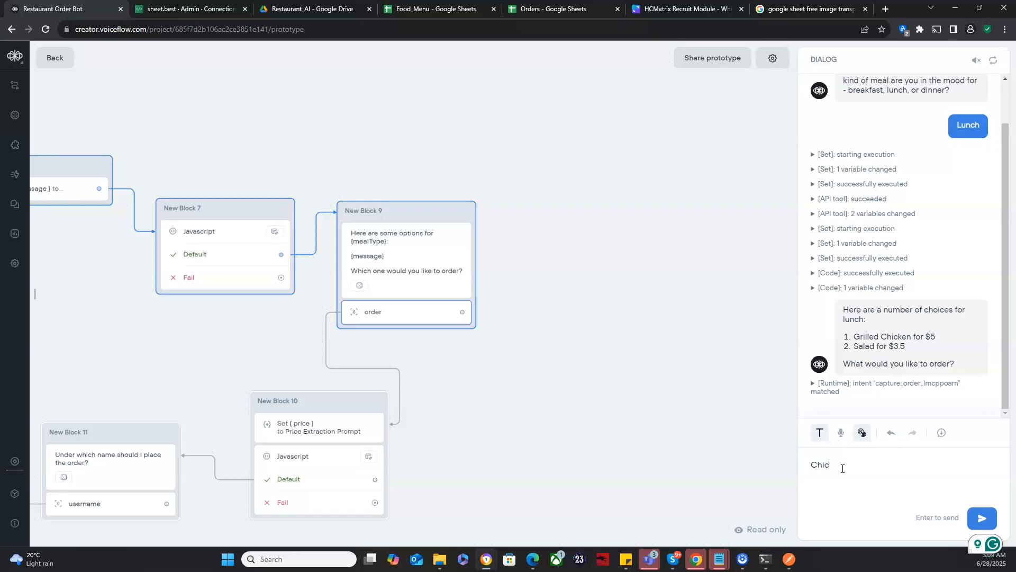
type("Chicken")
key("Return")
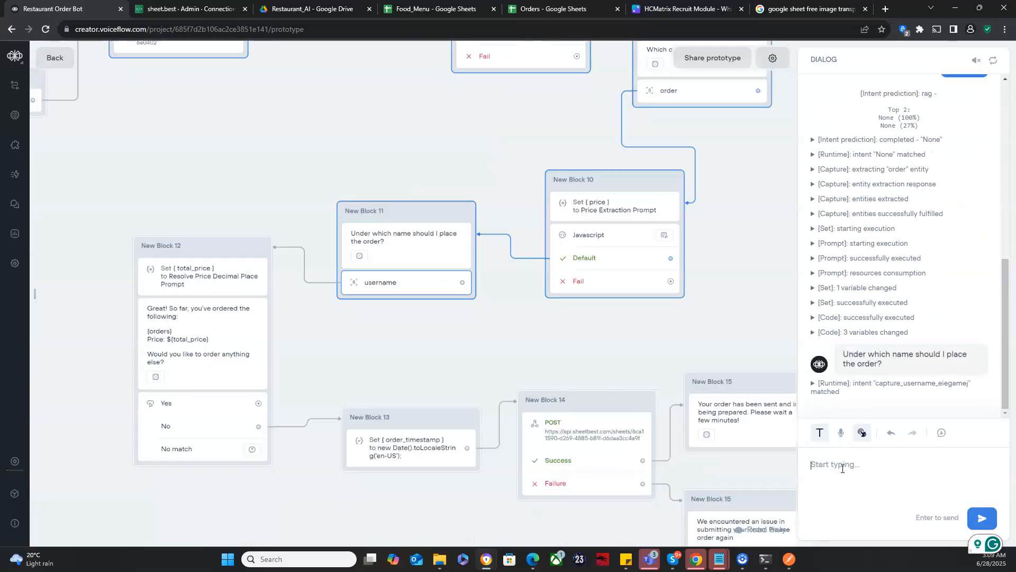
Step: Answer the chat's name question with the customer's full name and decline further items to submit the order
left_click(861, 478)
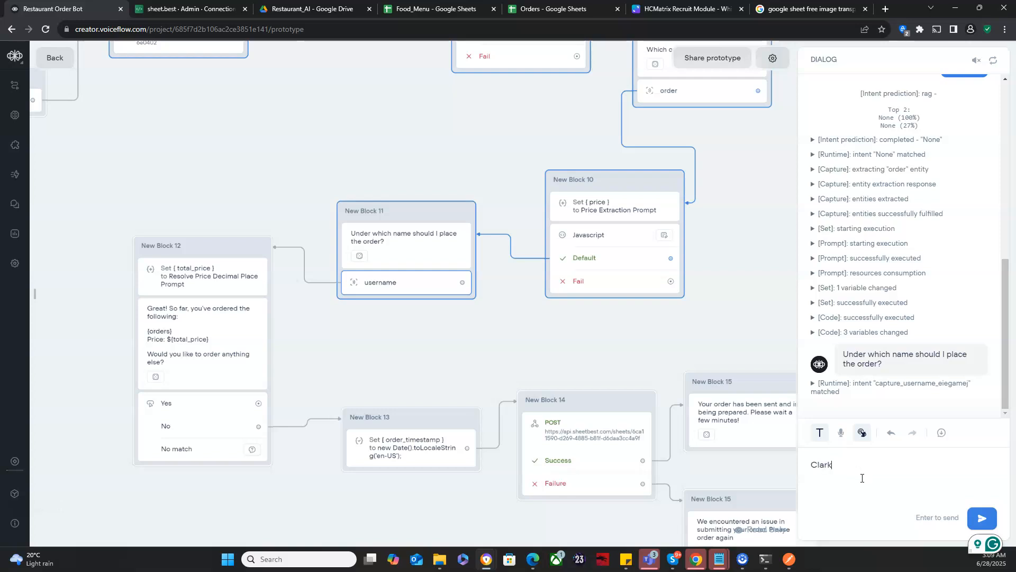
type("Clark Kent")
key("Return")
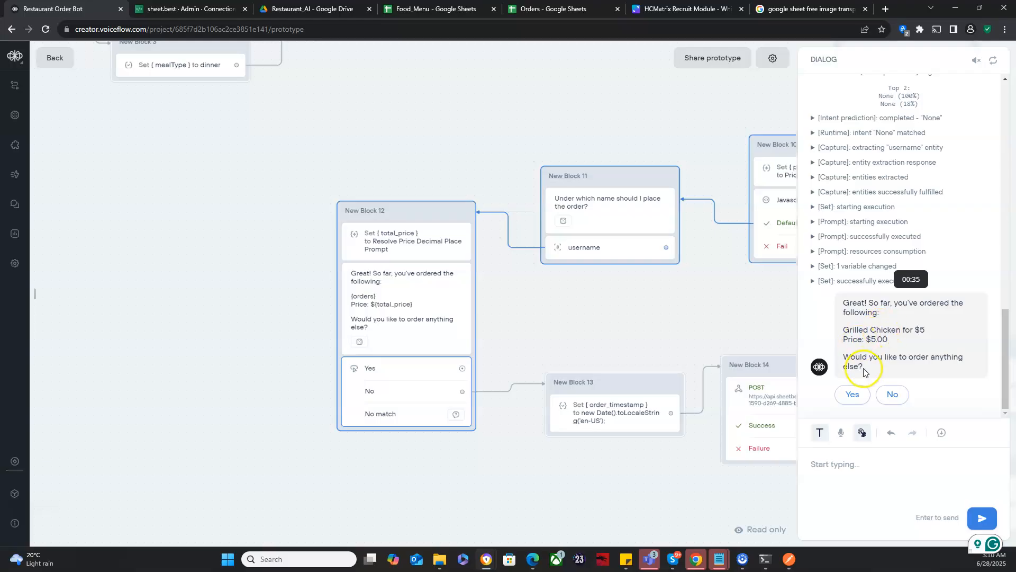
left_click(891, 395)
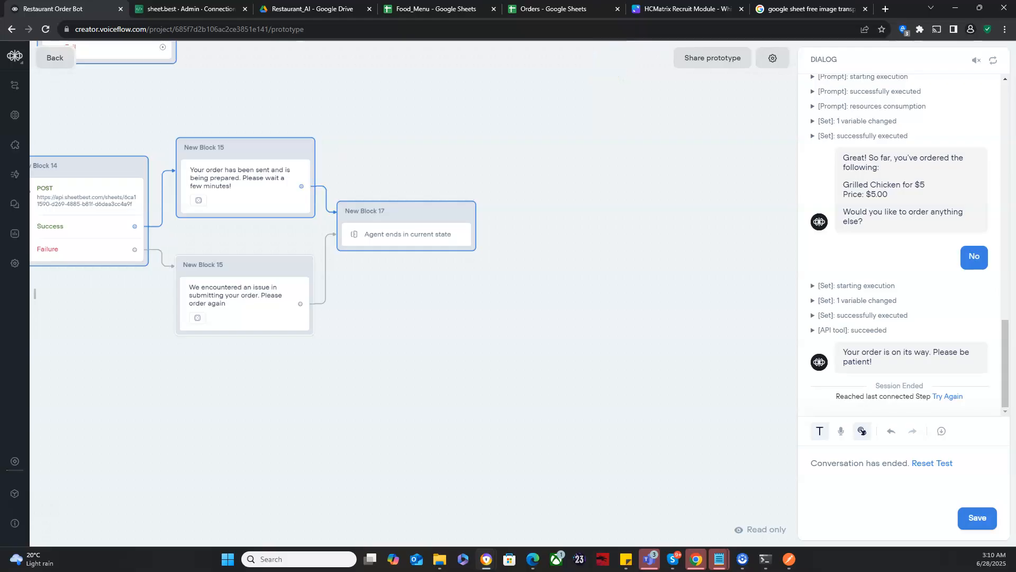
Step: Switch to the Orders sheet in Google Sheets, check the Name cell in row 3, and return to Voiceflow
left_click(555, 9)
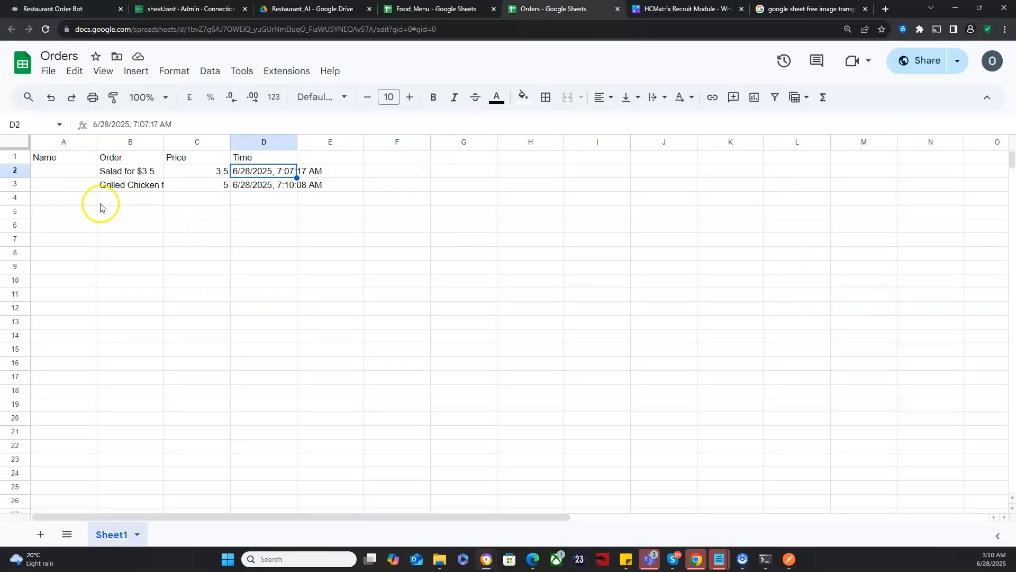
left_click(77, 191)
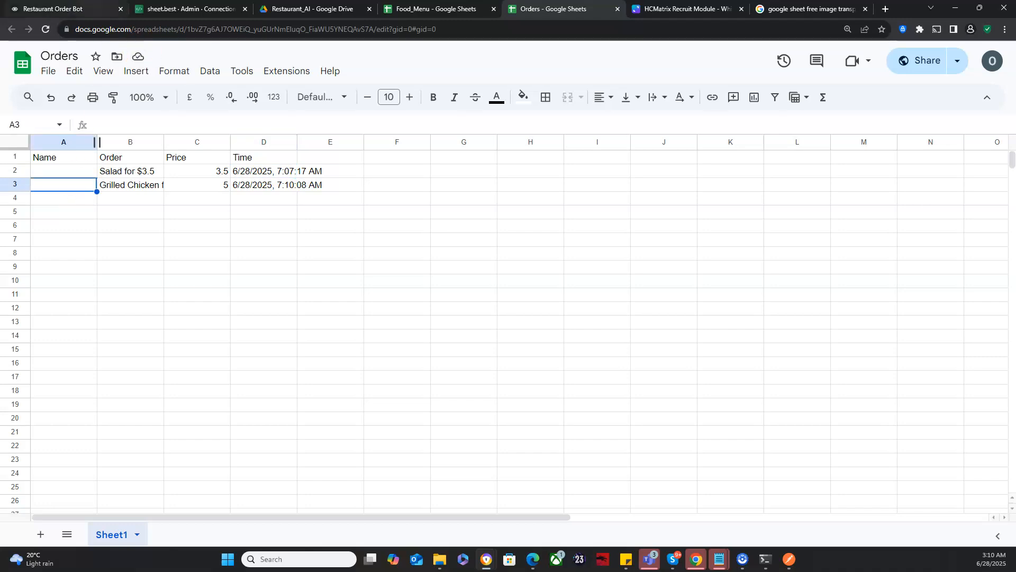
left_click(63, 9)
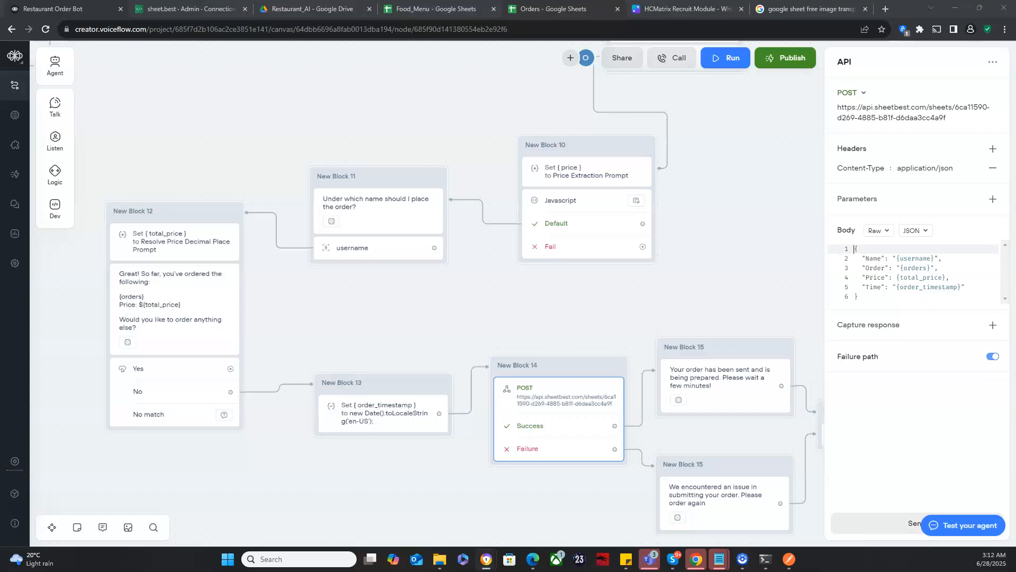
Step: Switch to the Orders sheet in Google Sheets and edit header cell A1 so it reads exactly "Name"
left_click(582, 9)
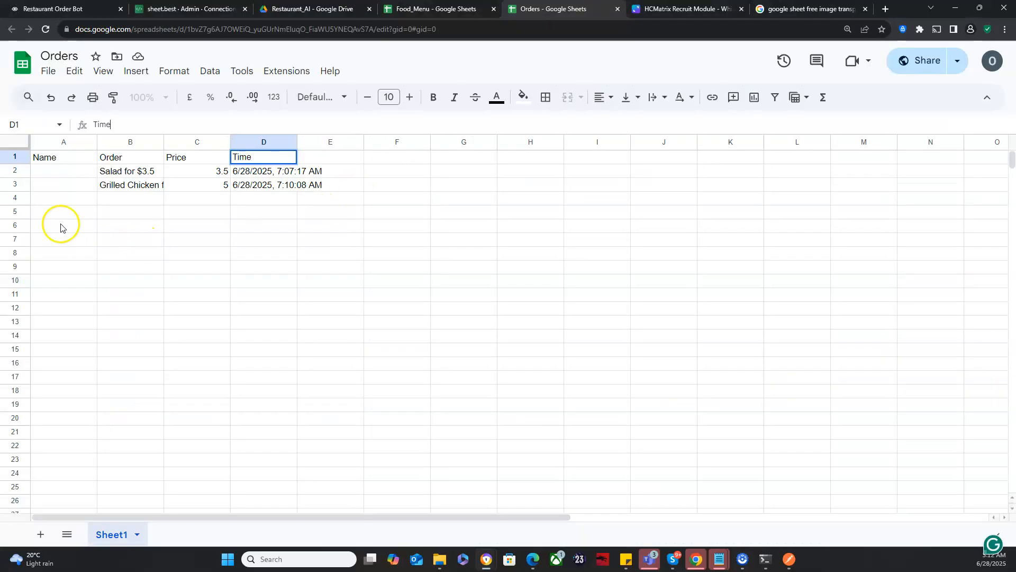
left_click(67, 160)
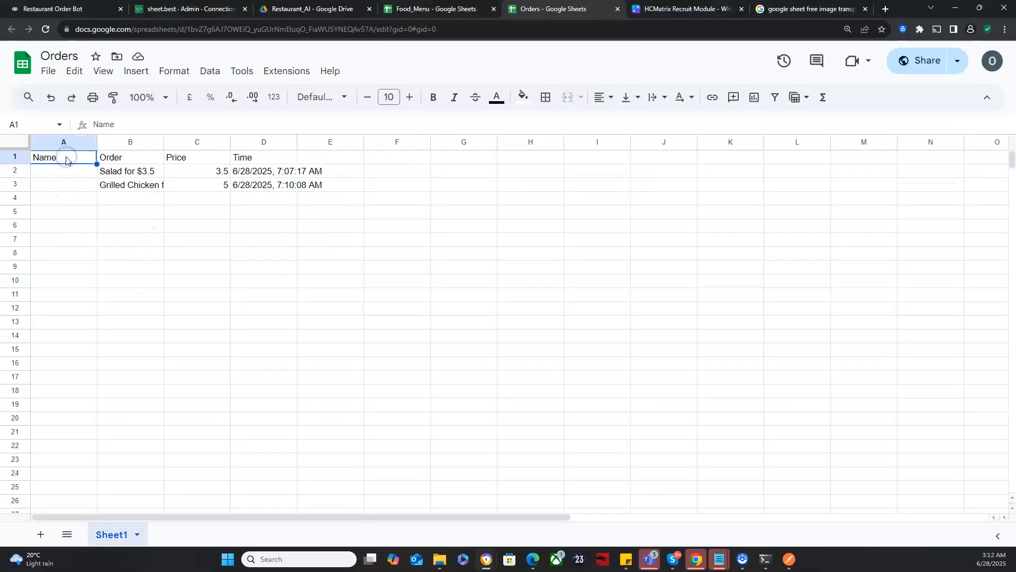
left_click(136, 125)
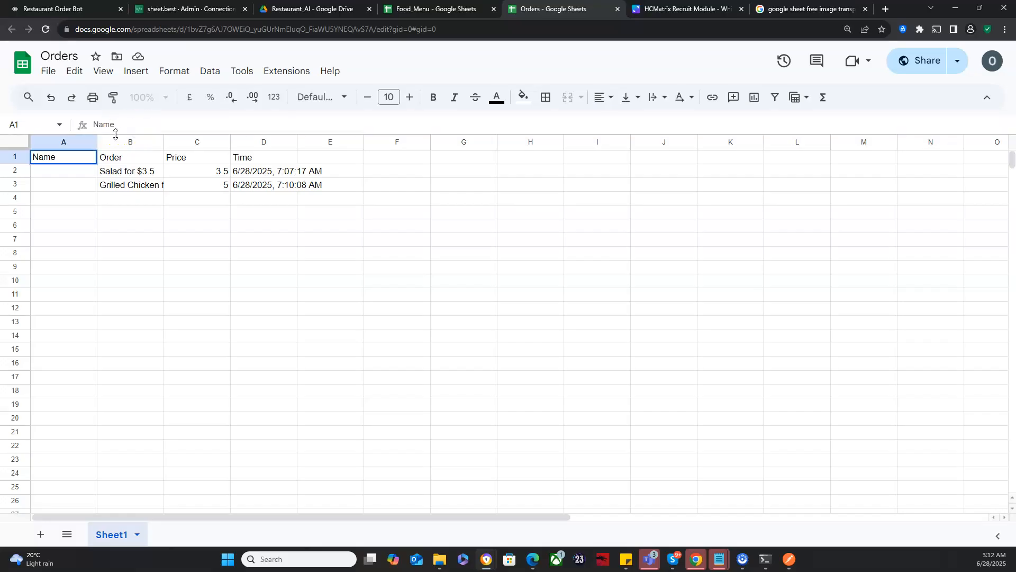
left_click(118, 127)
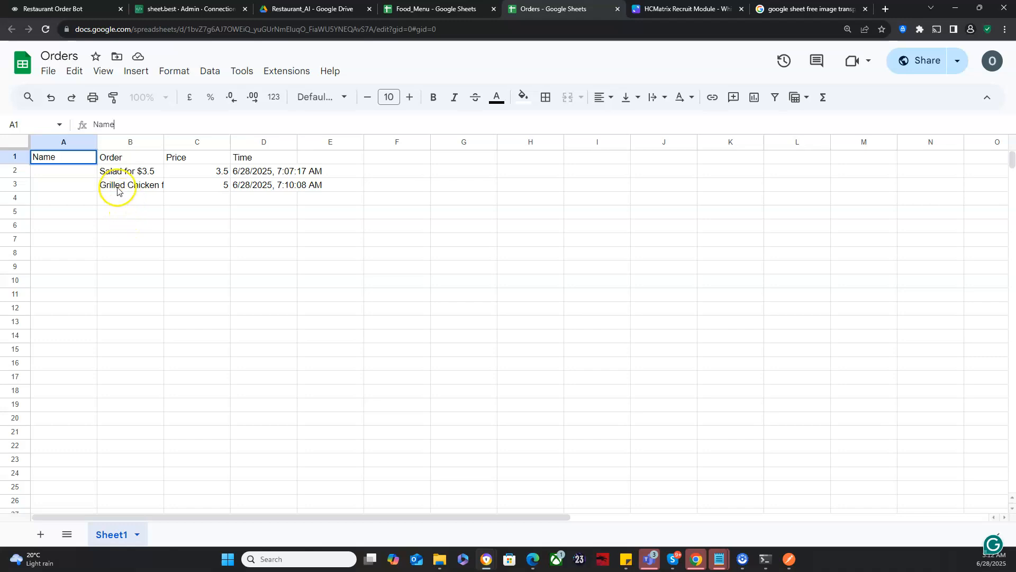
left_click(76, 172)
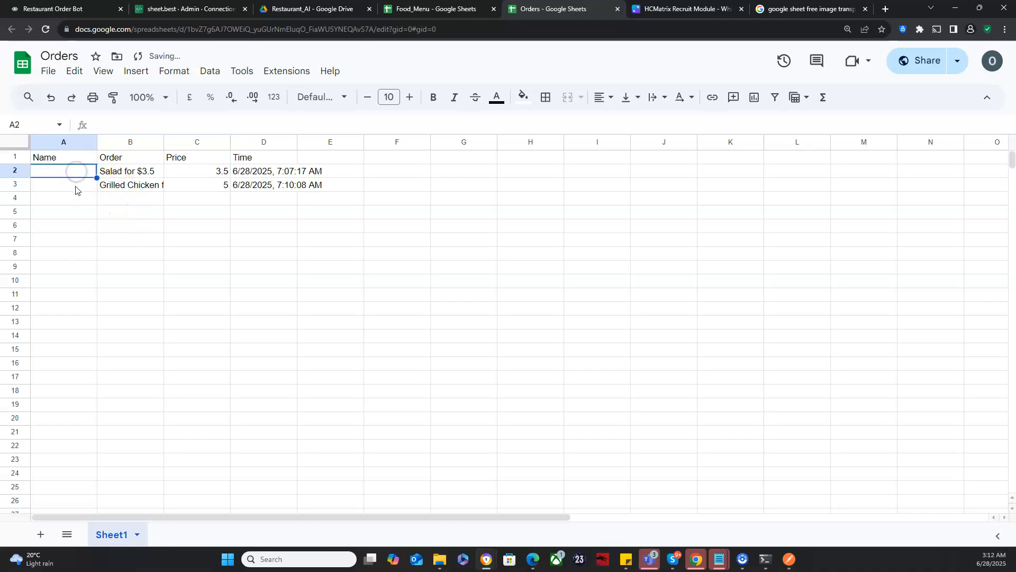
Step: Switch back to Voiceflow and start another test chat from the Start block
left_click(65, 6)
left_click_drag(145, 159, 71, 132)
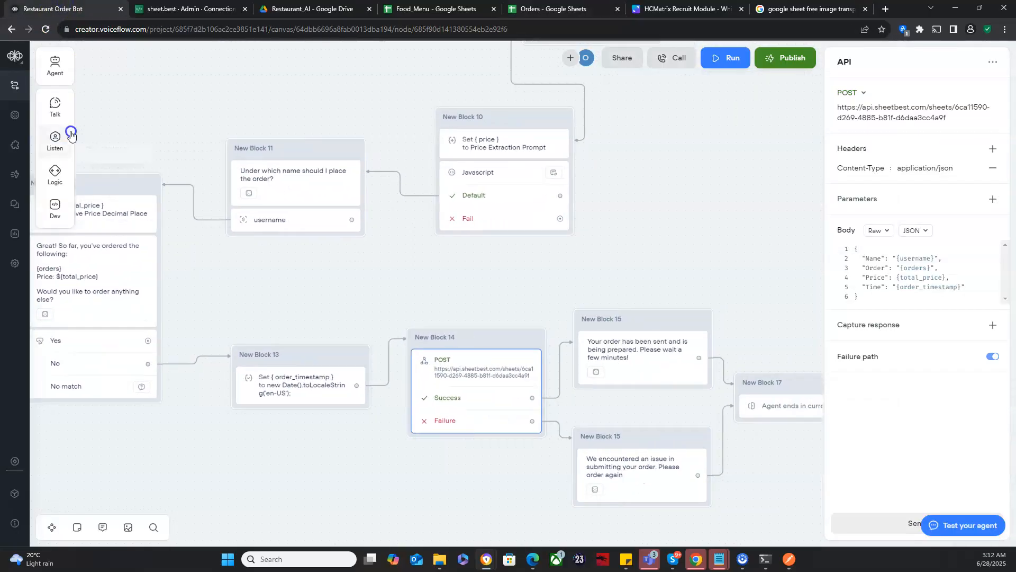
left_click(222, 269)
left_click_drag(276, 264, 352, 481)
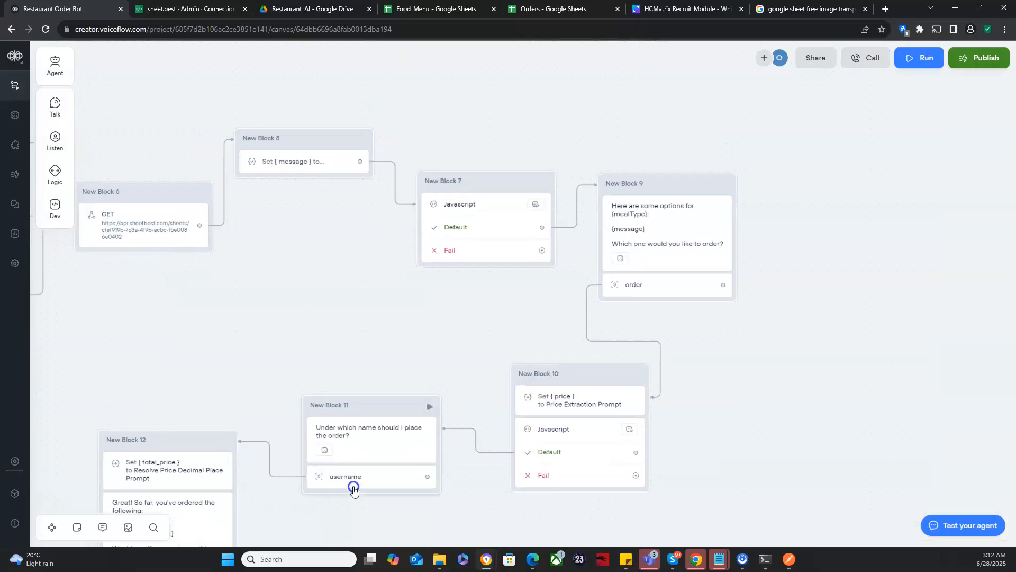
left_click_drag(234, 355, 730, 421)
left_click_drag(315, 300, 942, 523)
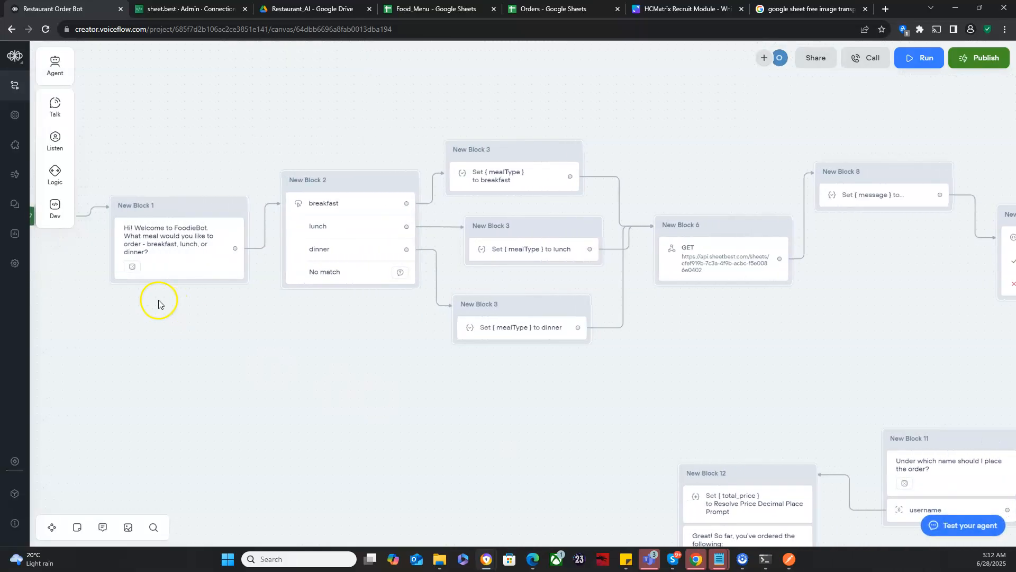
left_click_drag(140, 301, 263, 324)
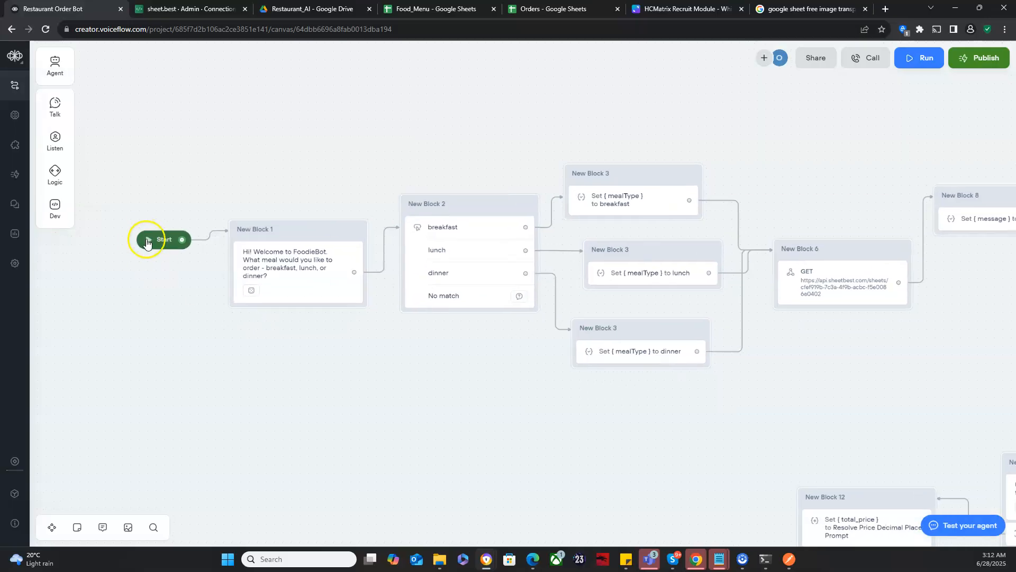
left_click(147, 241)
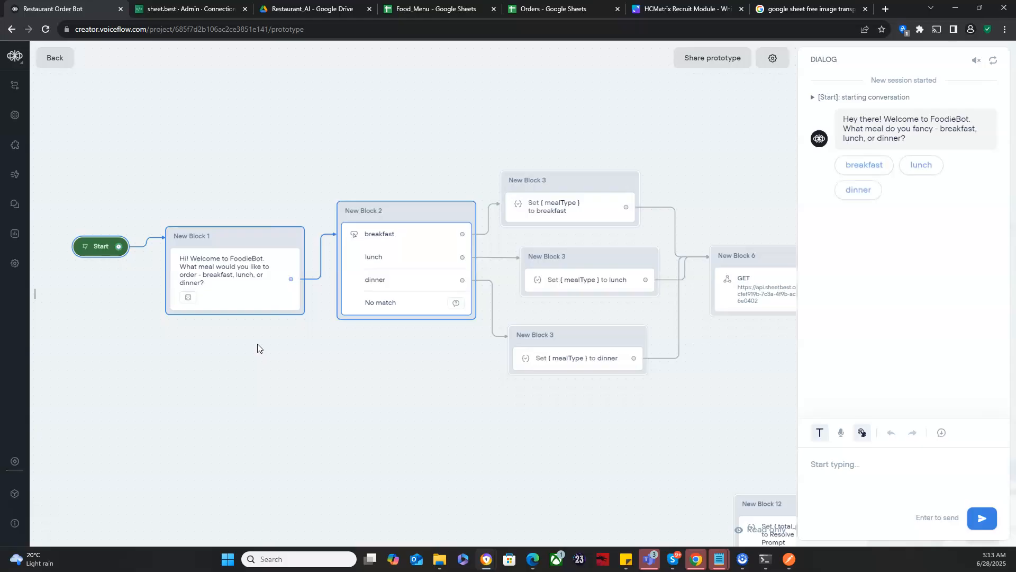
Step: Order the salad for lunch in the test chat under the customer's name and decline further items
left_click(921, 166)
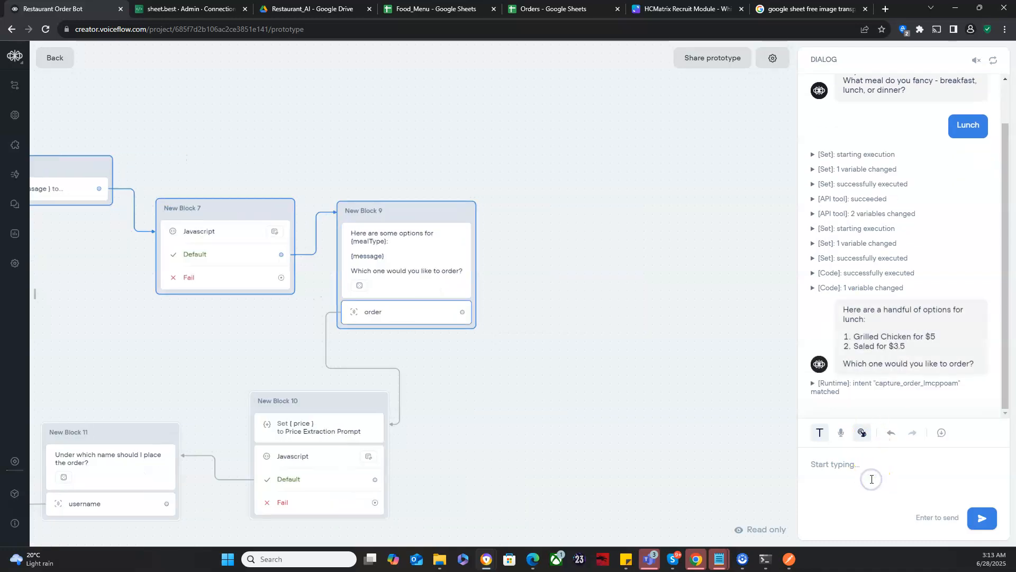
key("Return")
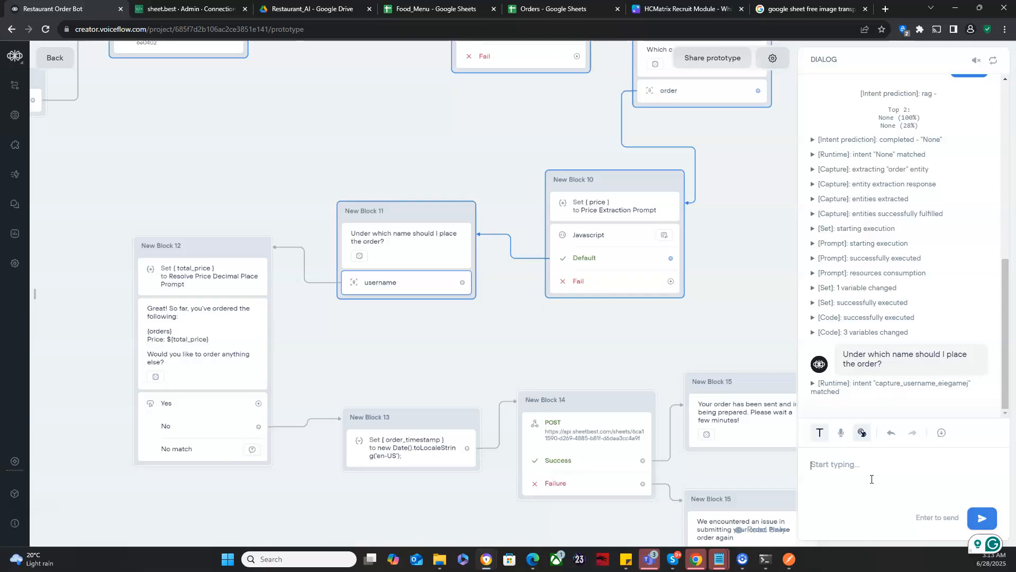
key("Return")
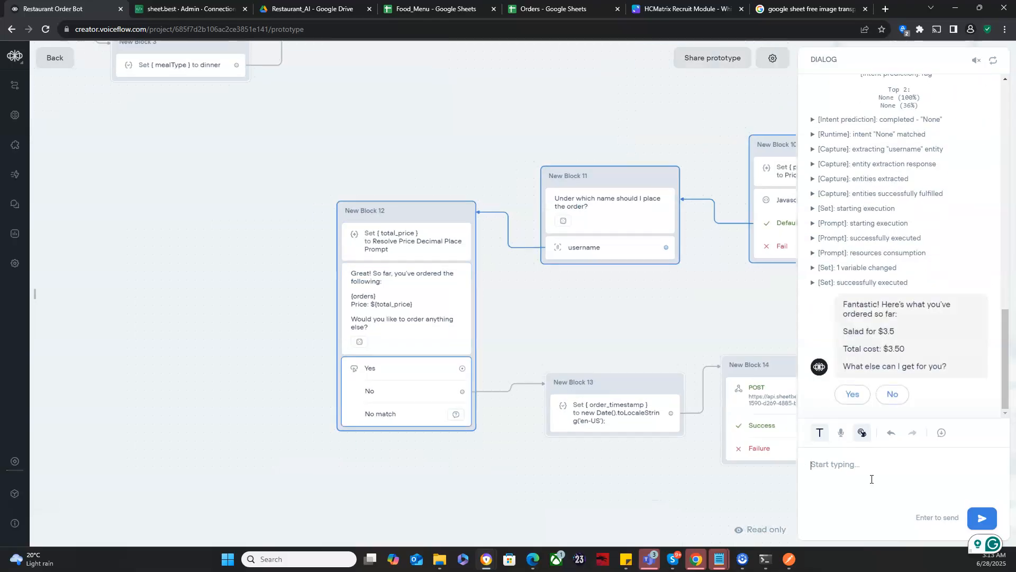
left_click(881, 400)
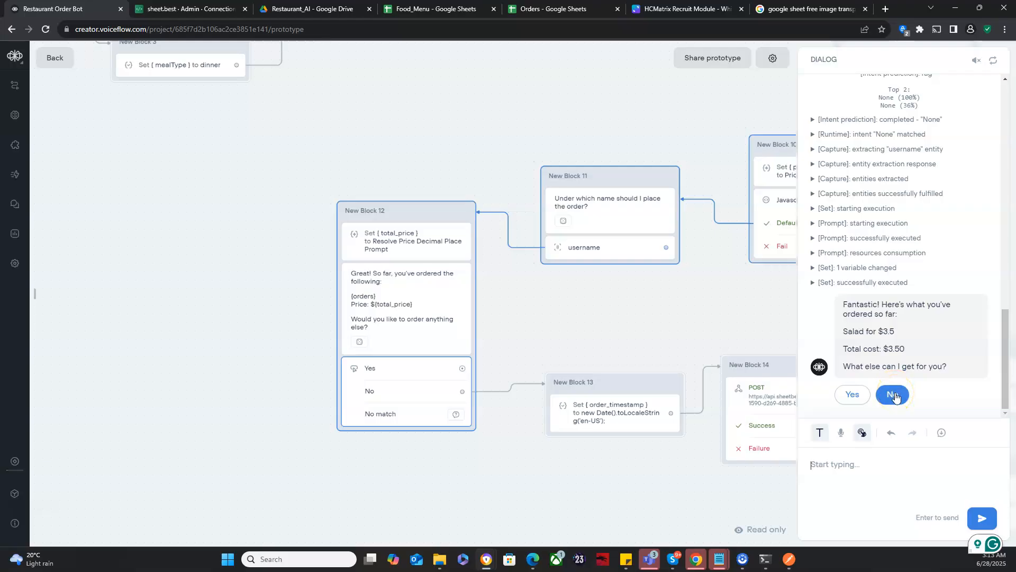
Step: Decline further items in the test chat to submit the order, and check the Orders sheet in Google Sheets for the new row
left_click(894, 396)
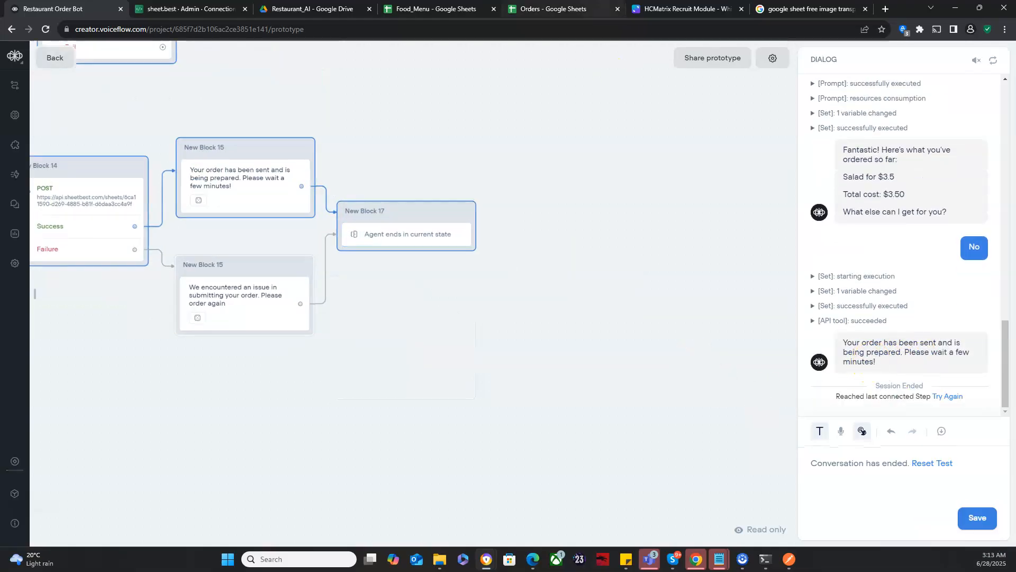
left_click(553, 9)
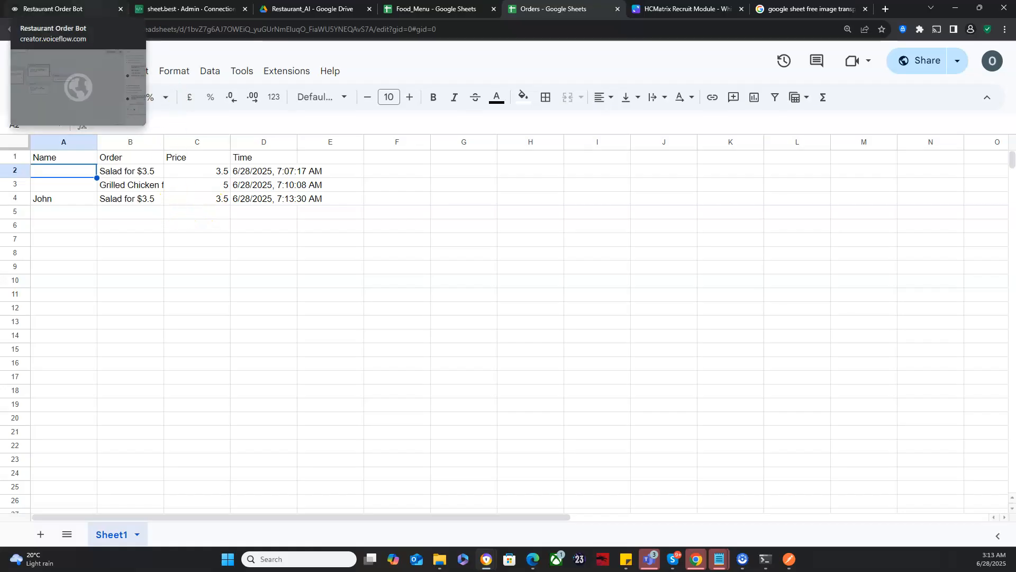
Step: Return to Voiceflow and review the executed flow path from the username capture through the order summary, timestamp and API blocks
left_click(53, 8)
left_click_drag(349, 342, 619, 321)
left_click_drag(272, 356, 694, 356)
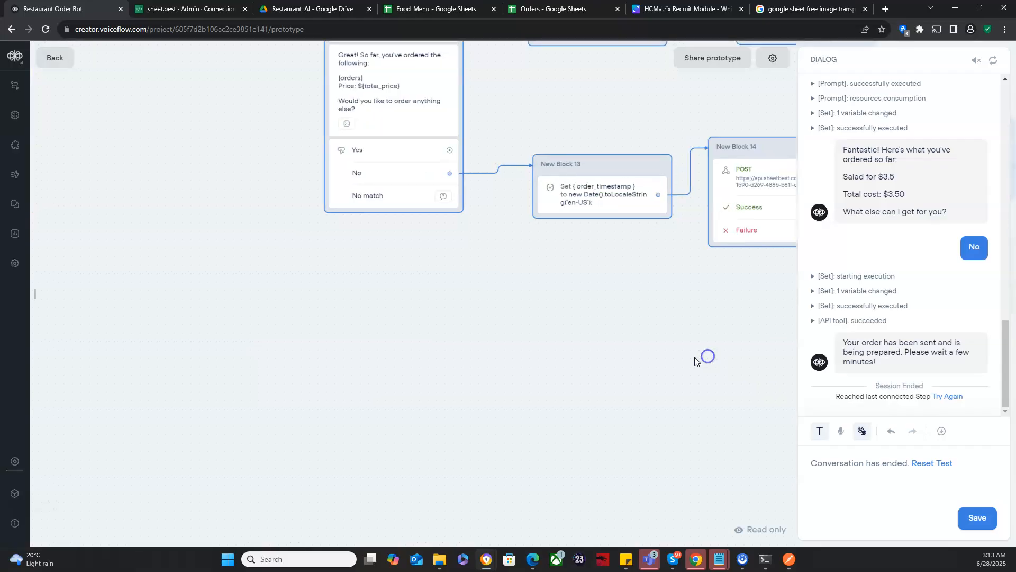
left_click_drag(574, 328, 355, 467)
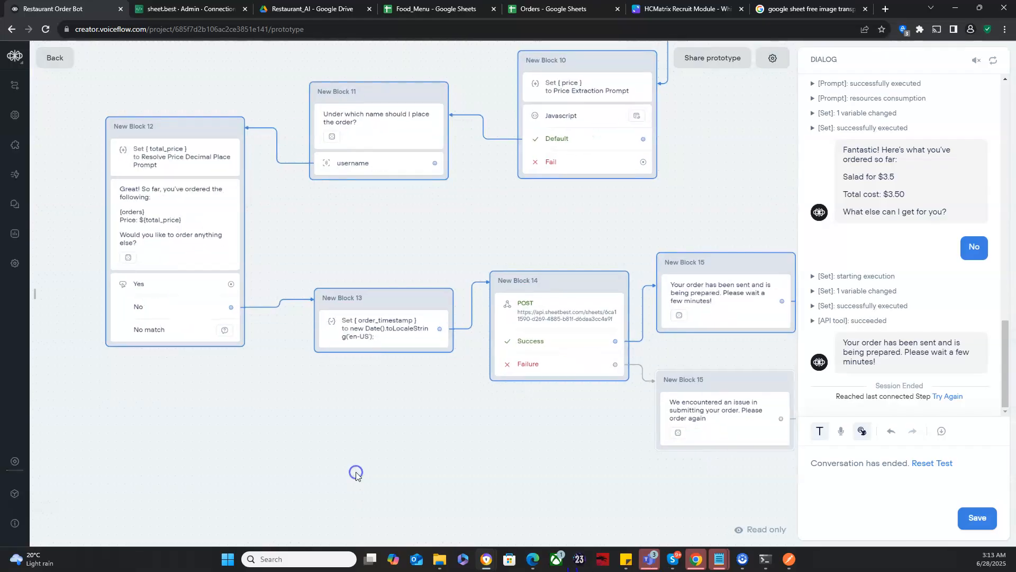
left_click_drag(511, 448, 581, 543)
left_click_drag(459, 342, 658, 374)
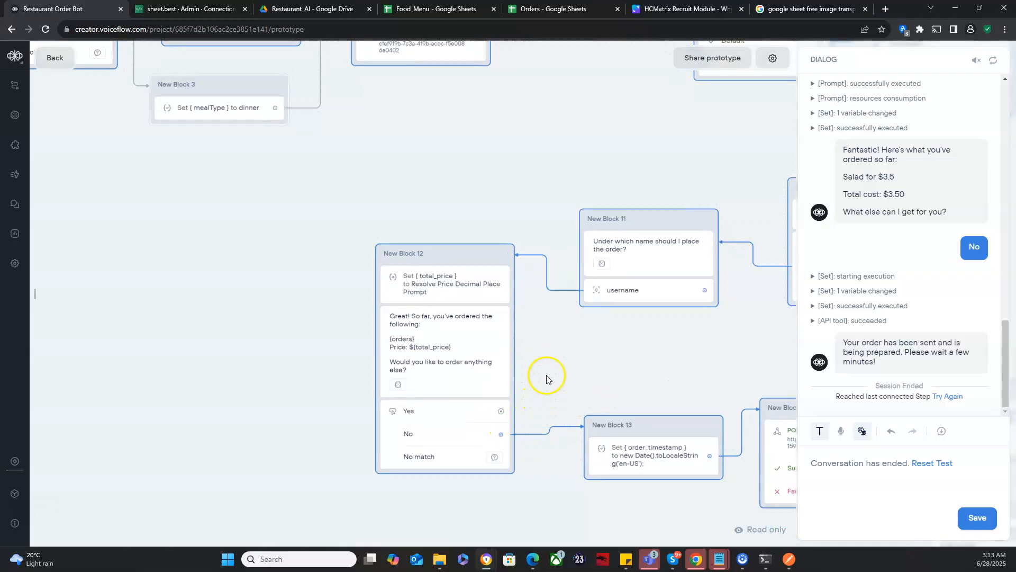
mouse_move(261, 344)
left_mouse_down()
mouse_move(404, 456)
mouse_move(435, 456)
mouse_move(356, 333)
mouse_move(281, 346)
left_mouse_up()
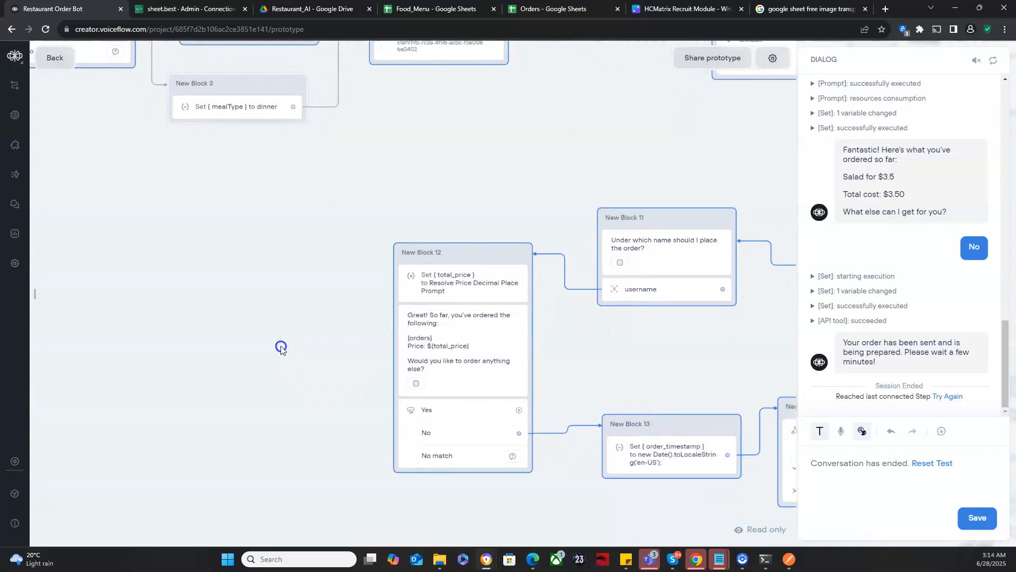